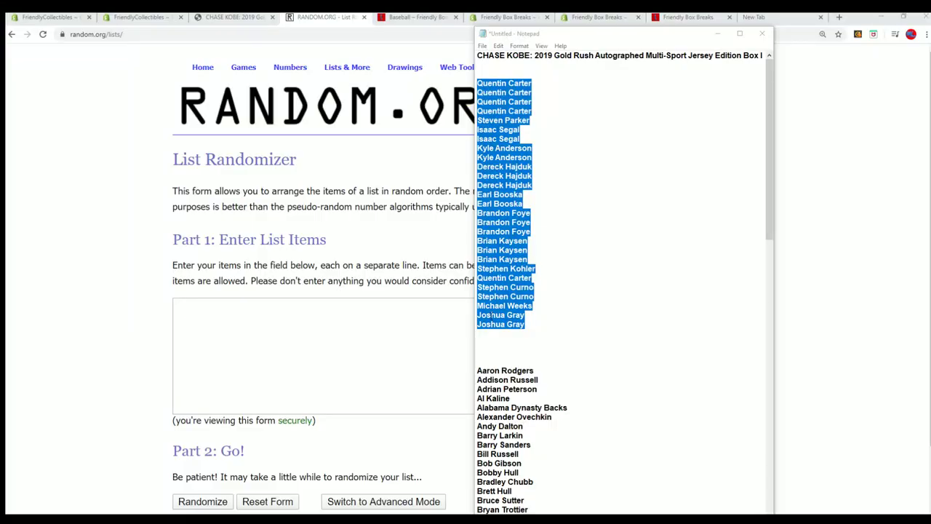
Step: Widen Notepad and paste a second copy of the name list below the original
drag(777, 264, 930, 264)
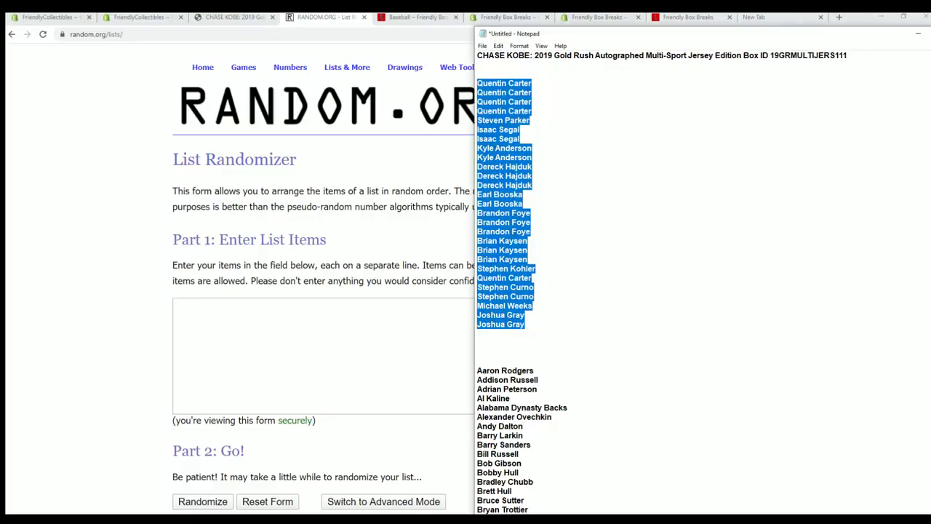
drag(855, 58, 763, 64)
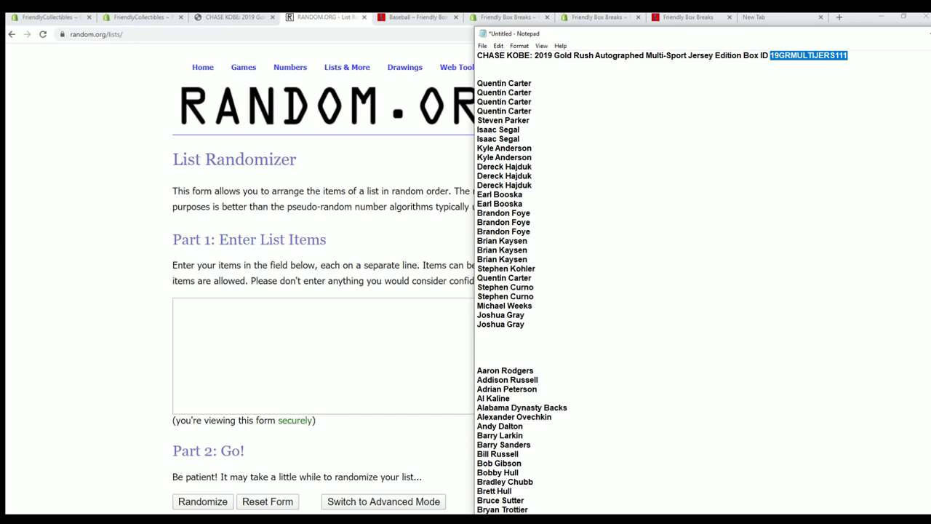
click(490, 335)
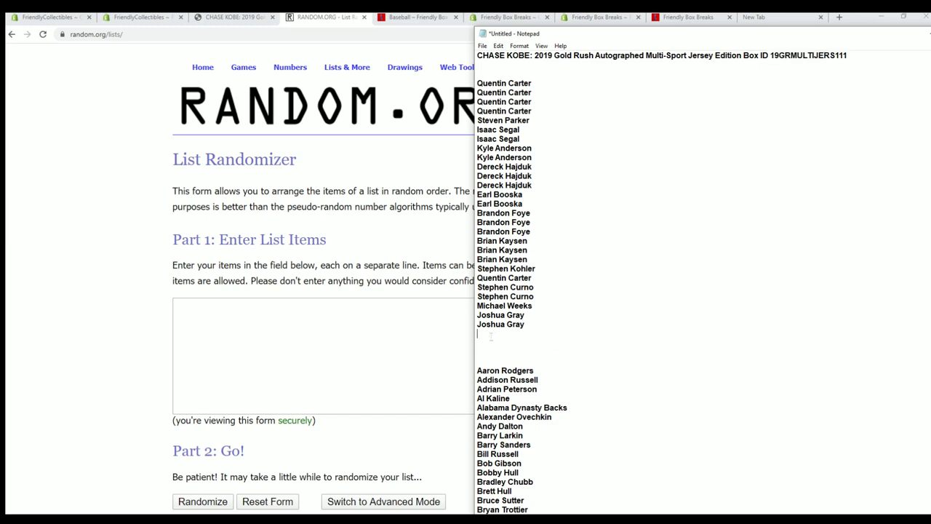
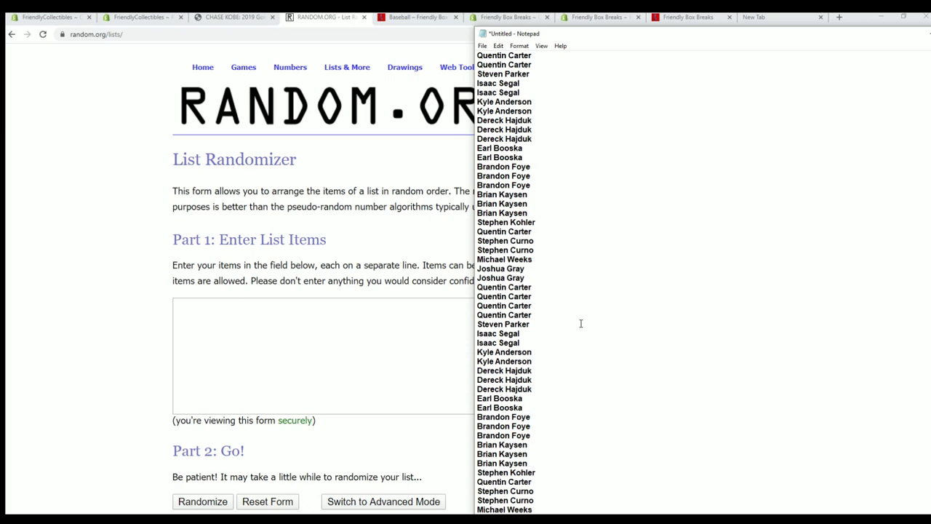
Step: Select the whole doubled name list and copy it
scroll(652, 322, down, 5)
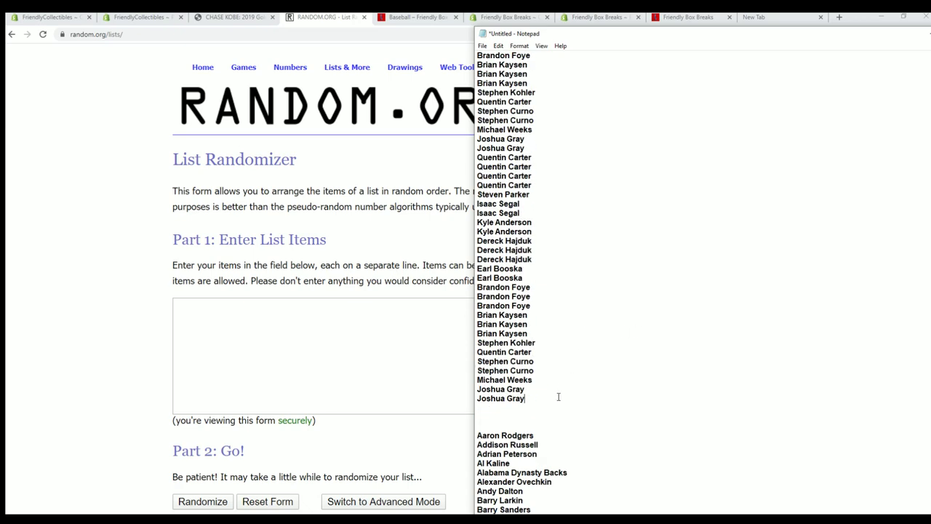
drag(531, 399, 479, 83)
right_click(491, 87)
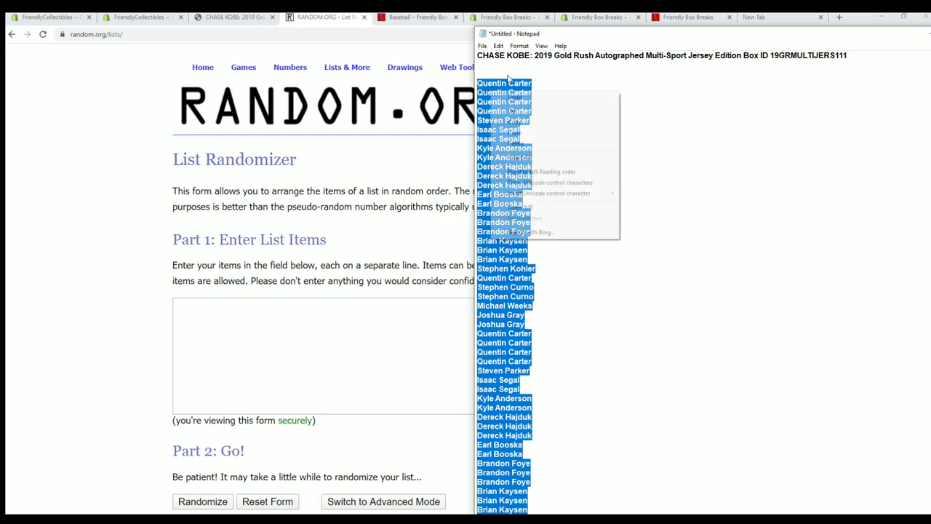
click(515, 123)
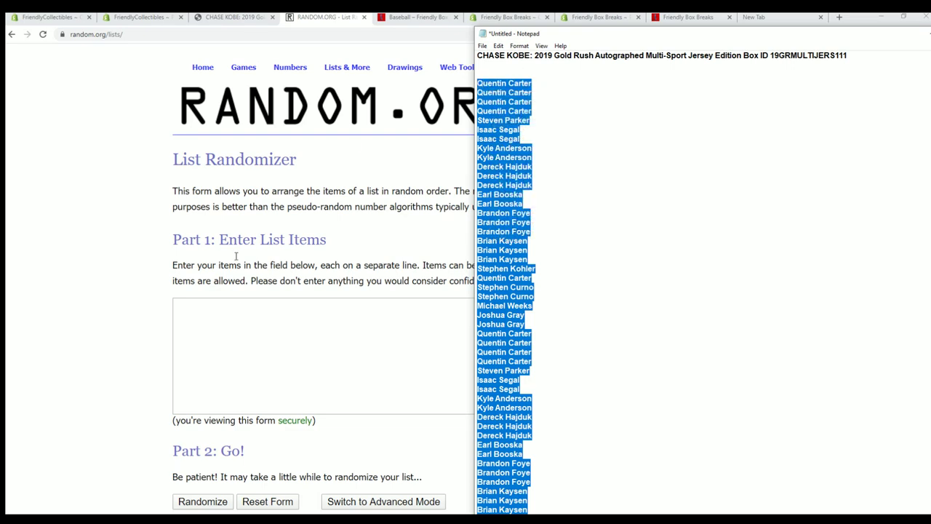
Step: Paste the 108 names into the RANDOM.ORG List Randomizer and randomize them
click(188, 310)
right_click(189, 309)
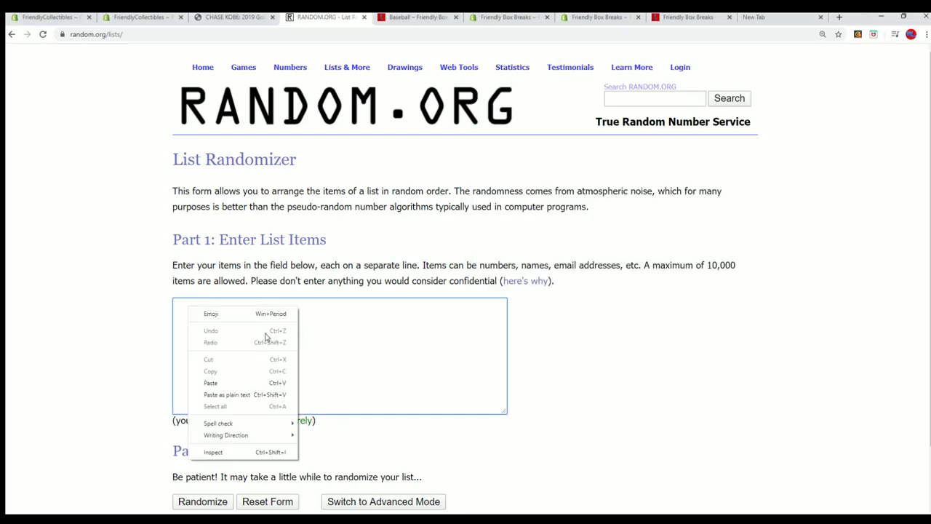
click(209, 383)
scroll(363, 408, down, 2)
click(198, 427)
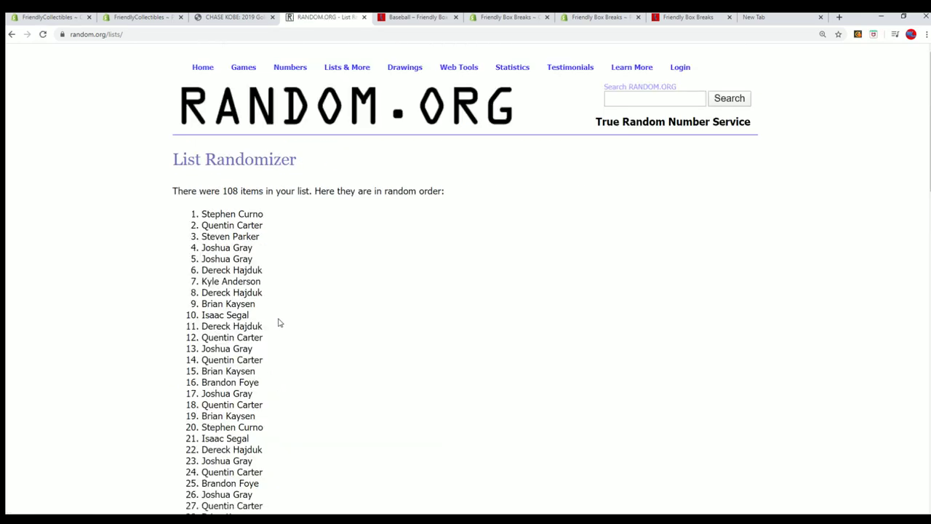
Step: Reshuffle the list six more times with Again!
scroll(280, 334, down, 15)
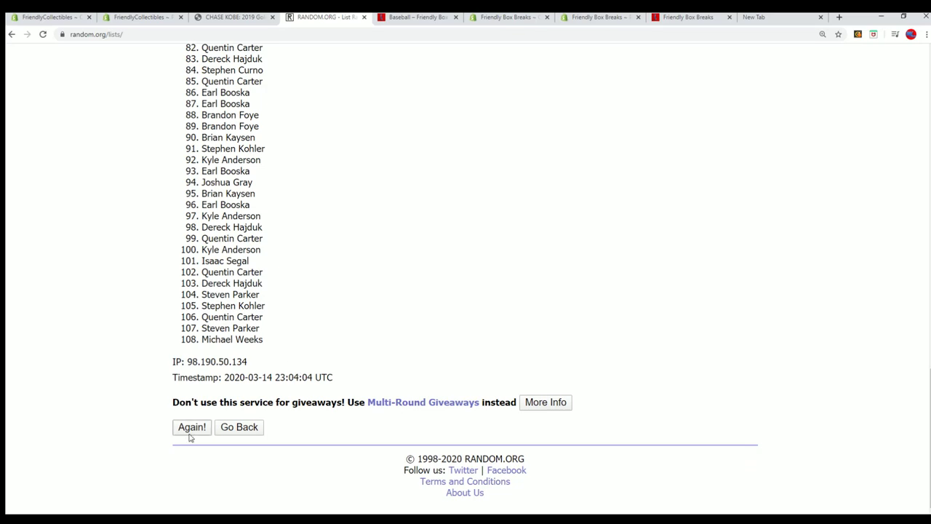
click(192, 428)
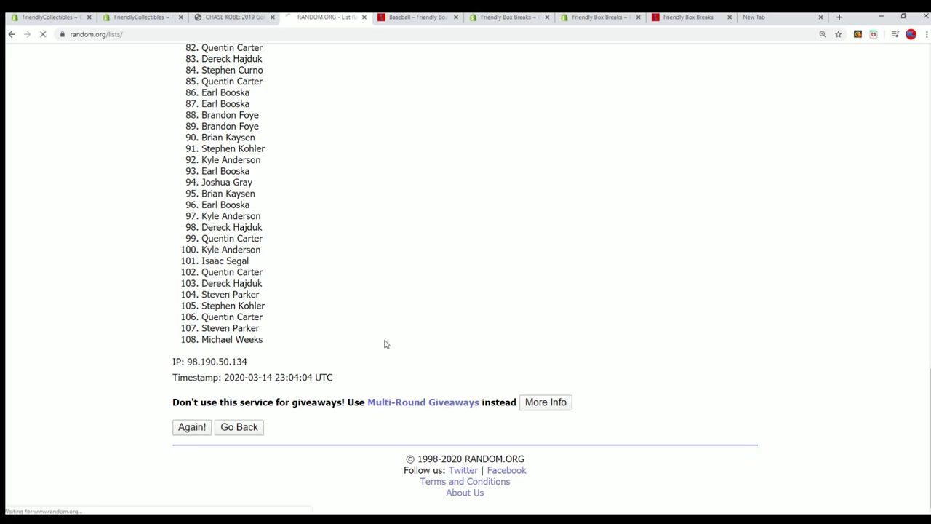
scroll(353, 376, down, 15)
scroll(316, 407, down, 1)
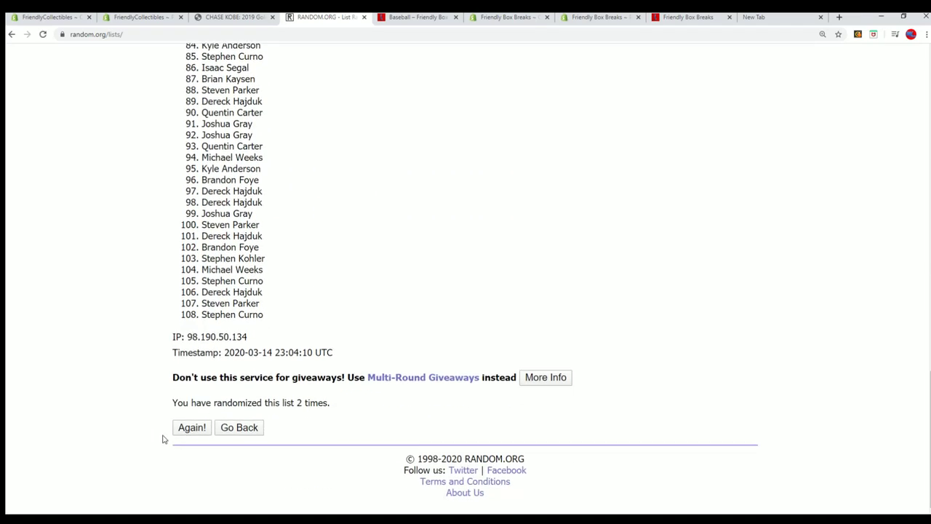
click(179, 423)
scroll(379, 302, down, 5)
scroll(267, 389, down, 10)
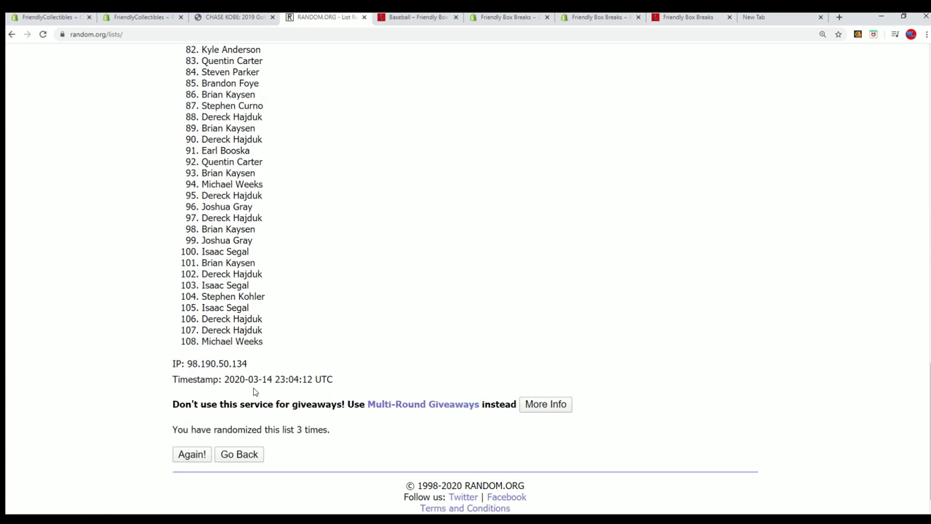
click(191, 426)
scroll(378, 400, down, 15)
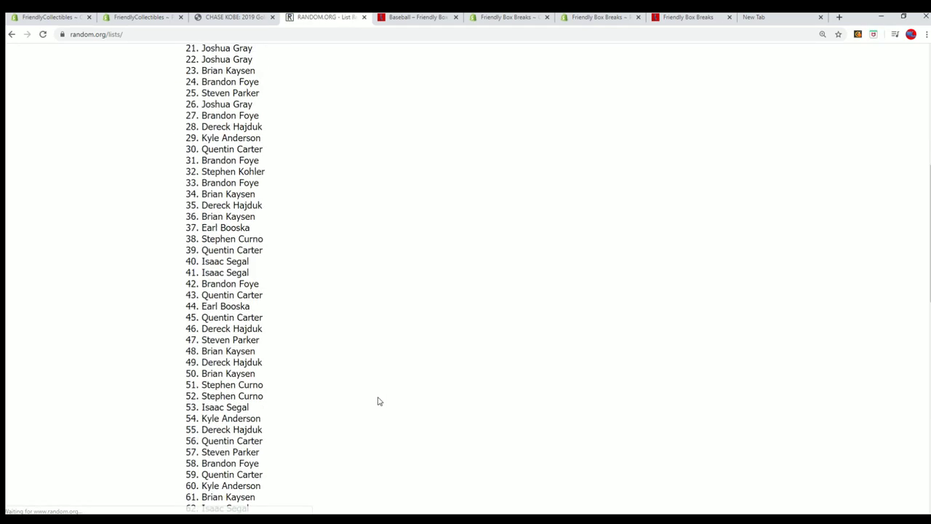
click(188, 429)
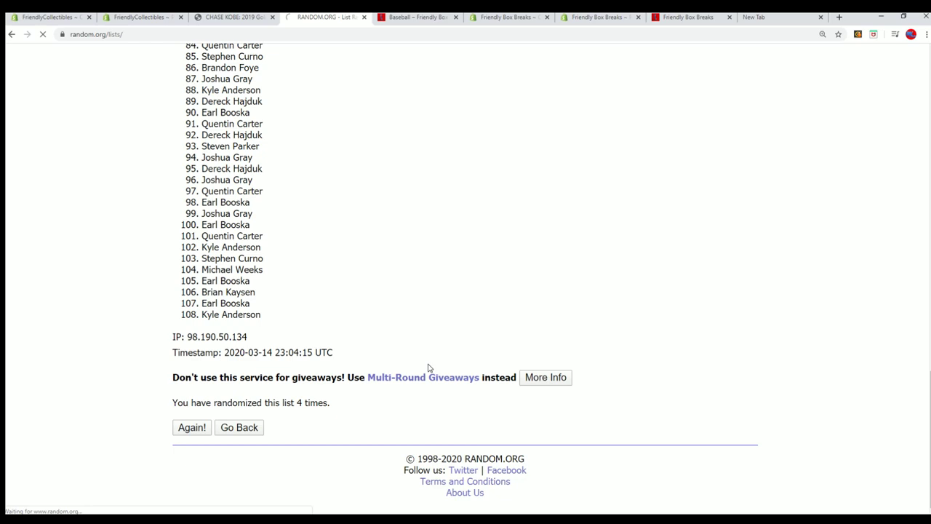
scroll(409, 377, down, 15)
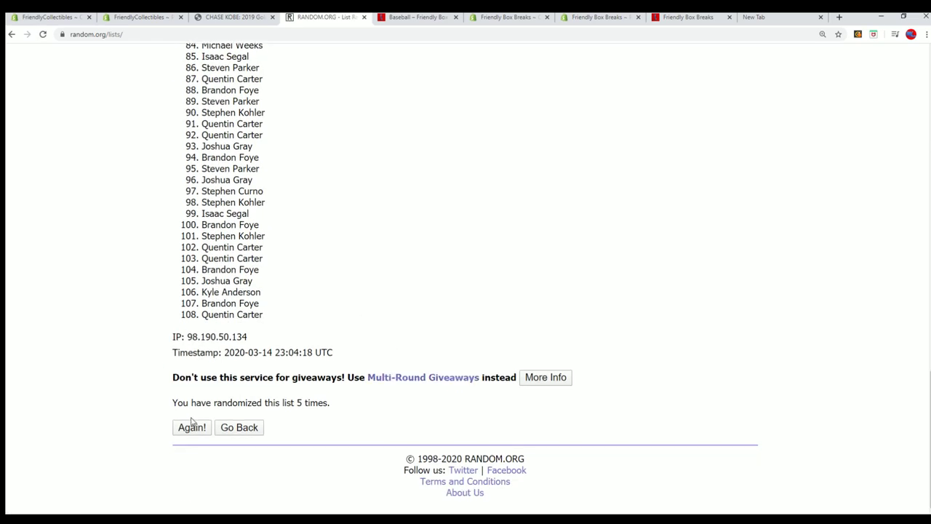
click(191, 427)
scroll(304, 398, down, 10)
scroll(304, 397, down, 5)
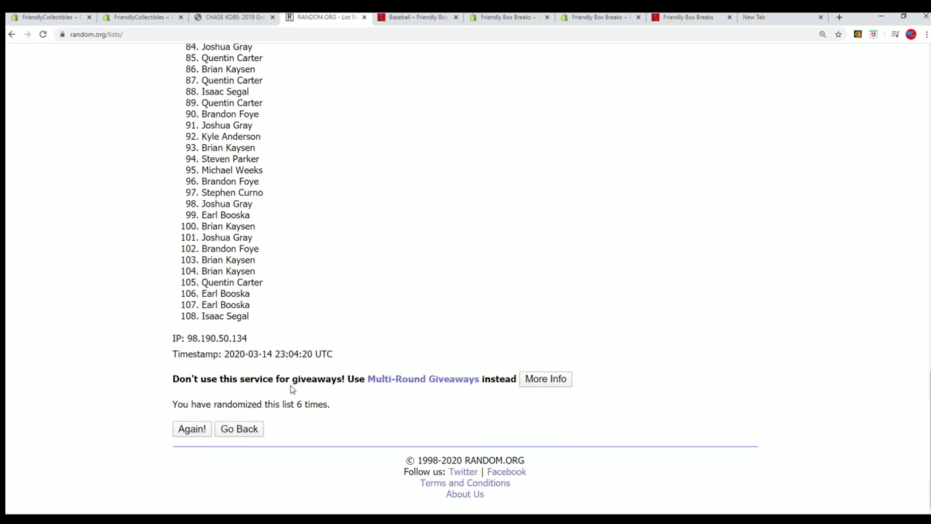
click(191, 427)
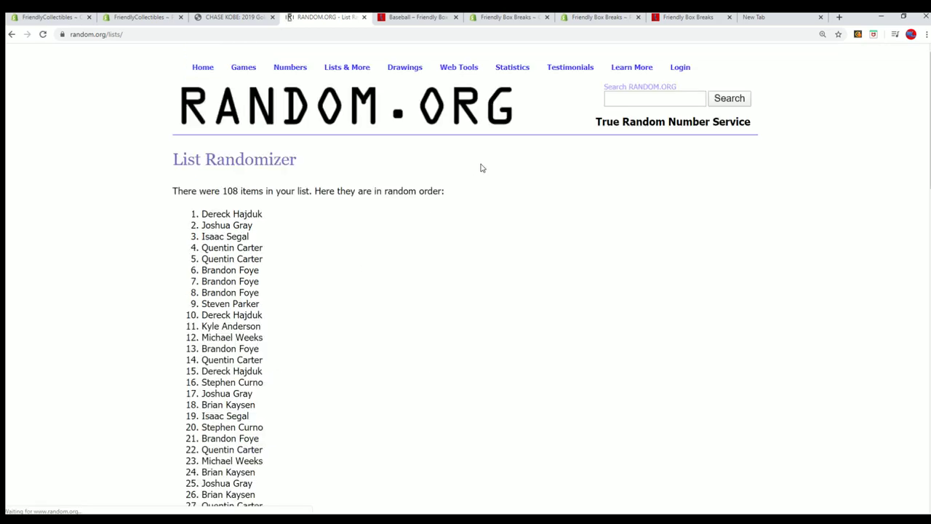
scroll(240, 110, down, 1)
Step: Copy the final randomized name list and switch to the Alpha NFL workbook
drag(202, 111, 268, 458)
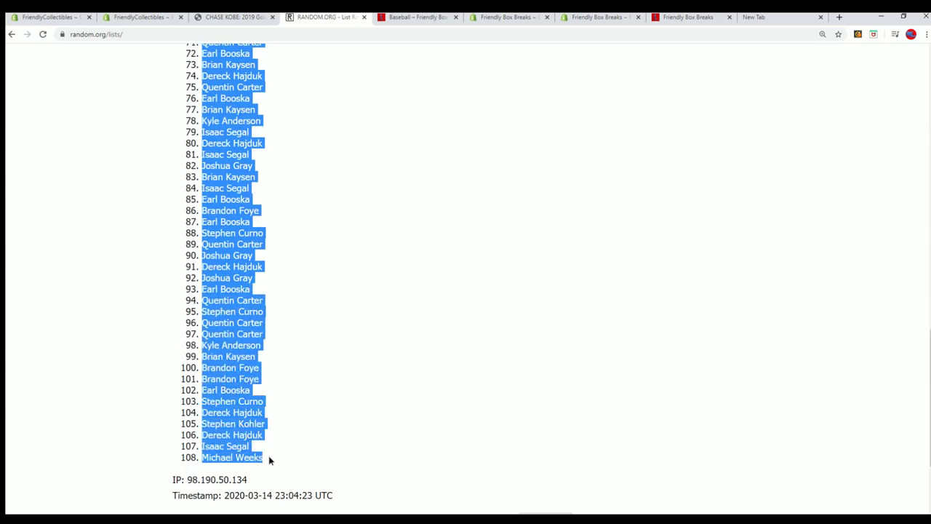
right_click(223, 411)
click(241, 419)
scroll(415, 434, down, 2)
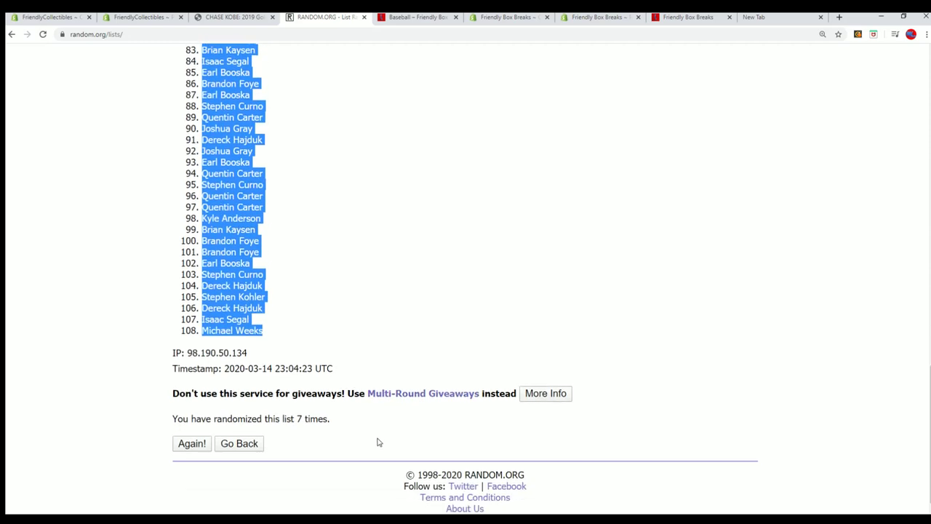
scroll(379, 429, up, 15)
scroll(323, 421, down, 1)
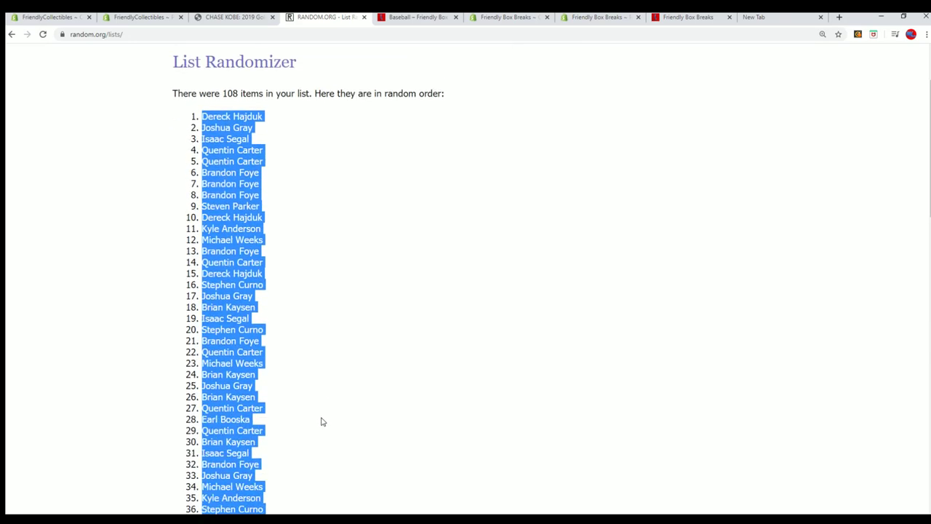
key(alt+Tab)
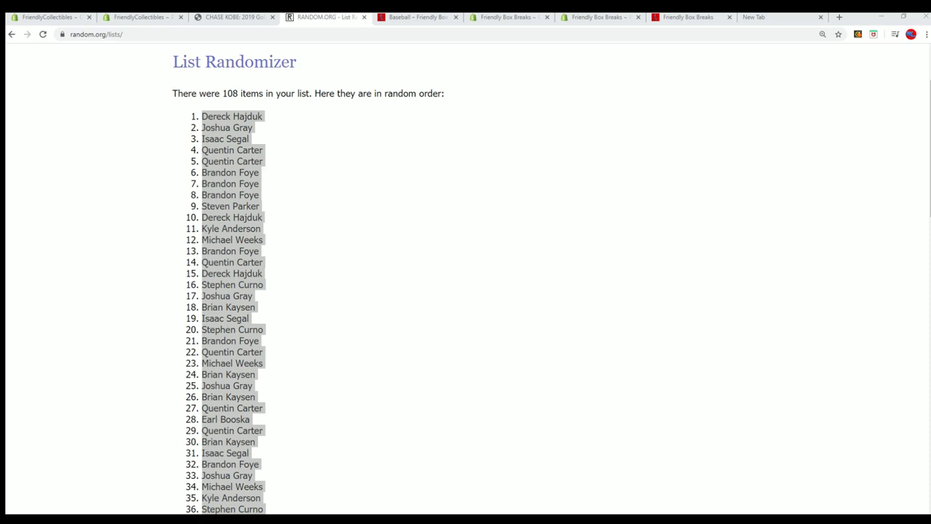
key(alt+Tab)
Step: Change the B1 header from TEAM NAMES to CHECKLIST NAMES
click(118, 124)
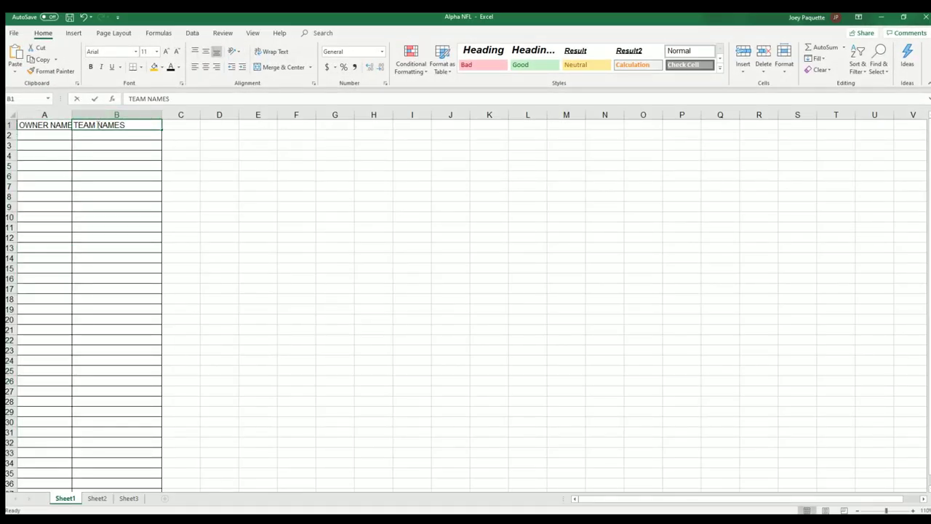
key(BackSpace)
key(BackSpace)
key(BackSpace)
key(BackSpace)
key(BackSpace)
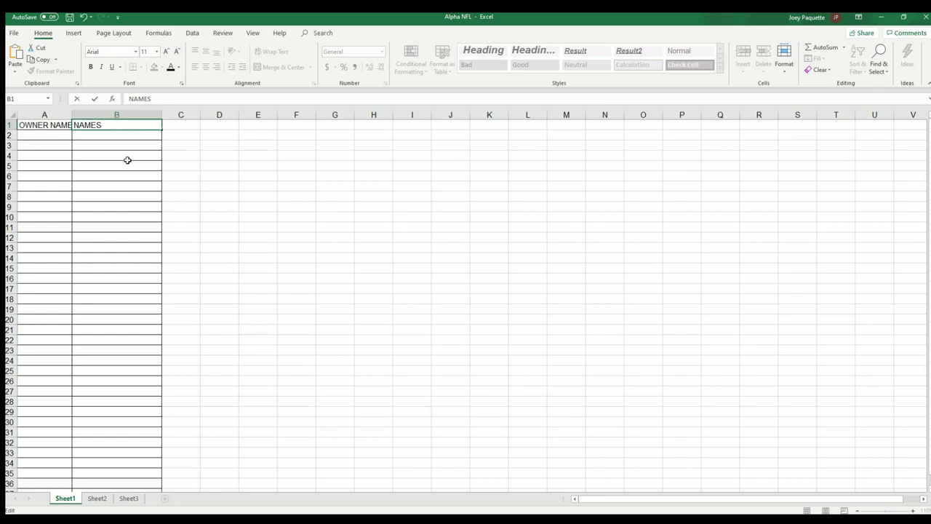
text(CHECK L)
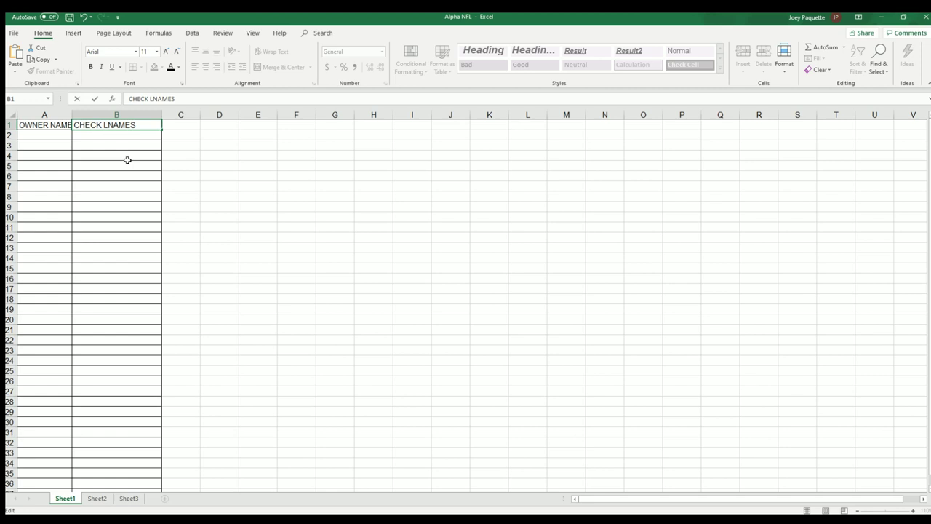
text(IST)
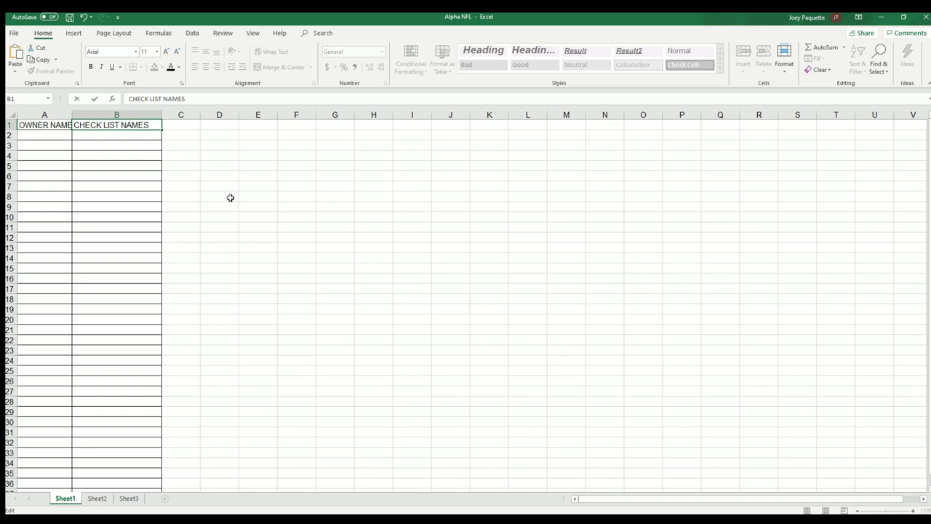
key(BackSpace)
click(122, 247)
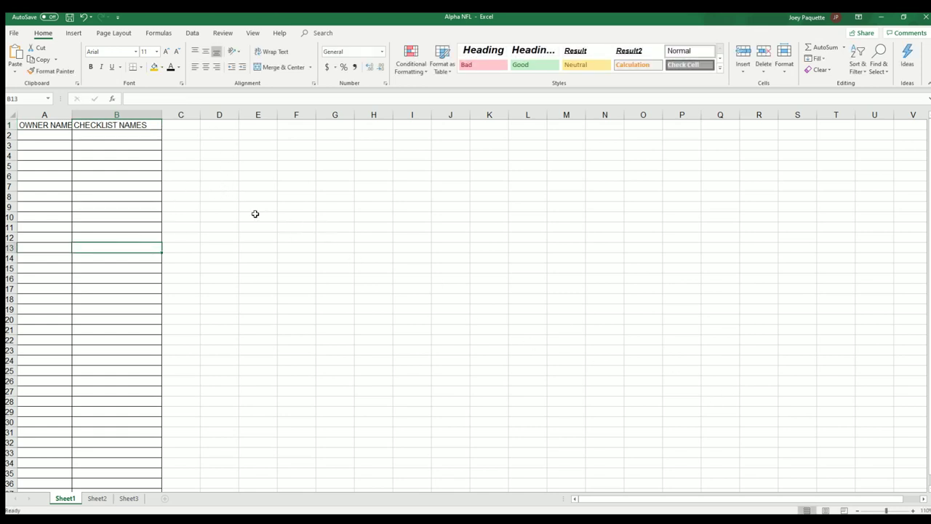
Step: Widen column A to about 14.75 and paste the owner names as plain text starting at A2
click(68, 115)
drag(72, 115, 85, 115)
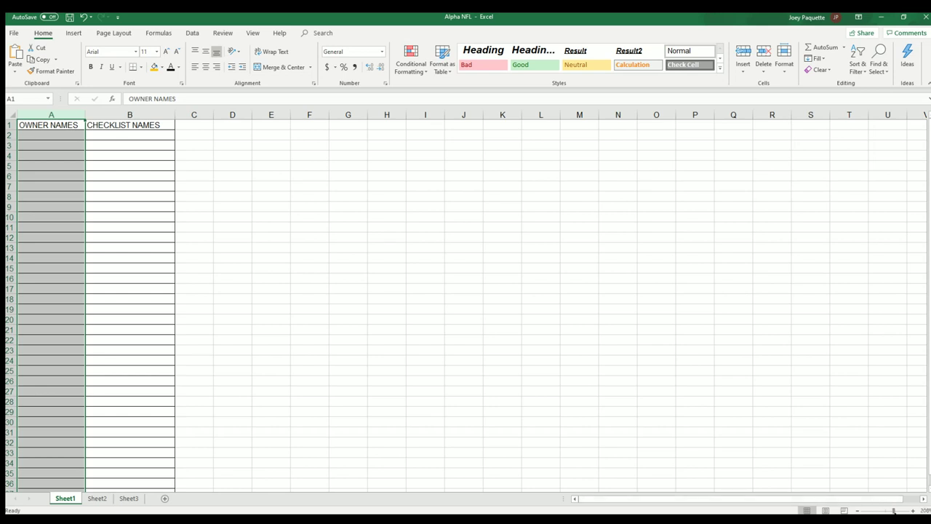
scroll(480, 437, up, 5)
click(61, 157)
right_click(61, 157)
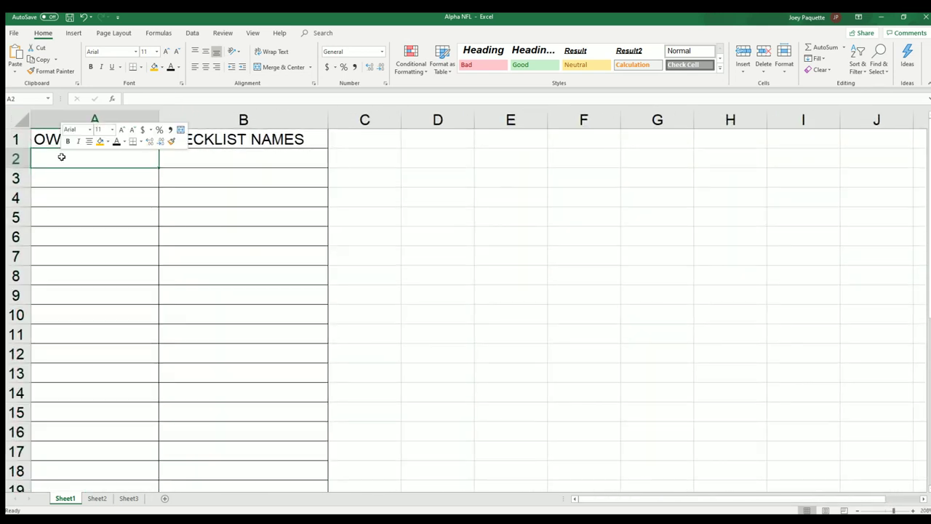
click(83, 210)
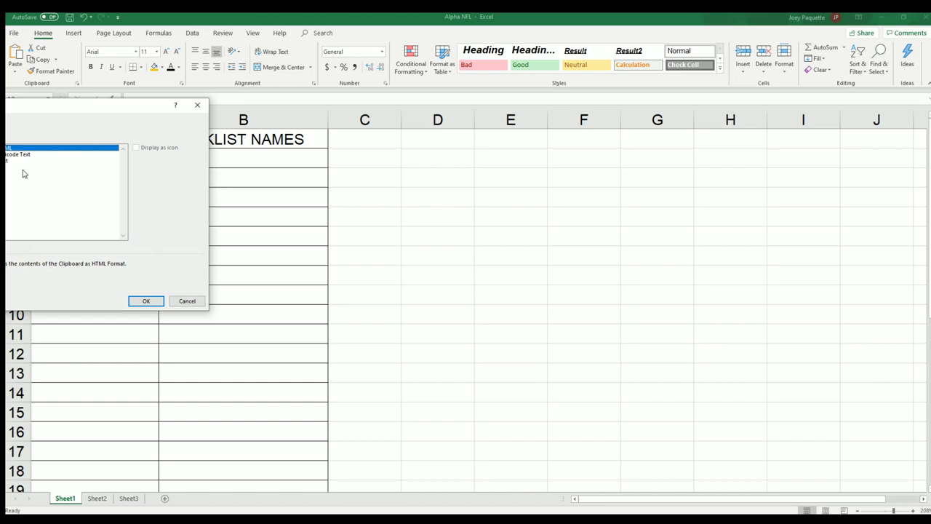
click(8, 162)
click(144, 300)
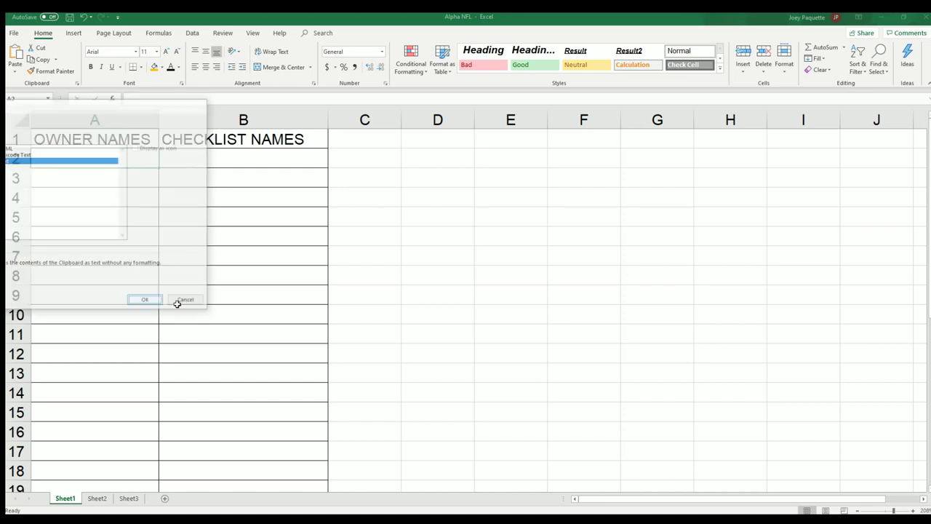
Step: Autofit column A to the owner names and zoom the sheet out three steps
click(139, 117)
double_click(159, 119)
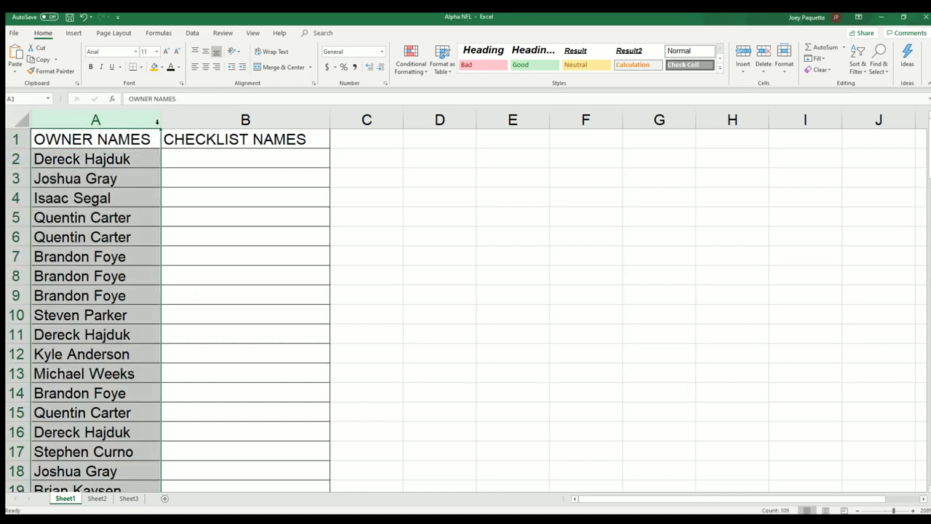
click(857, 511)
click(857, 511)
click(858, 512)
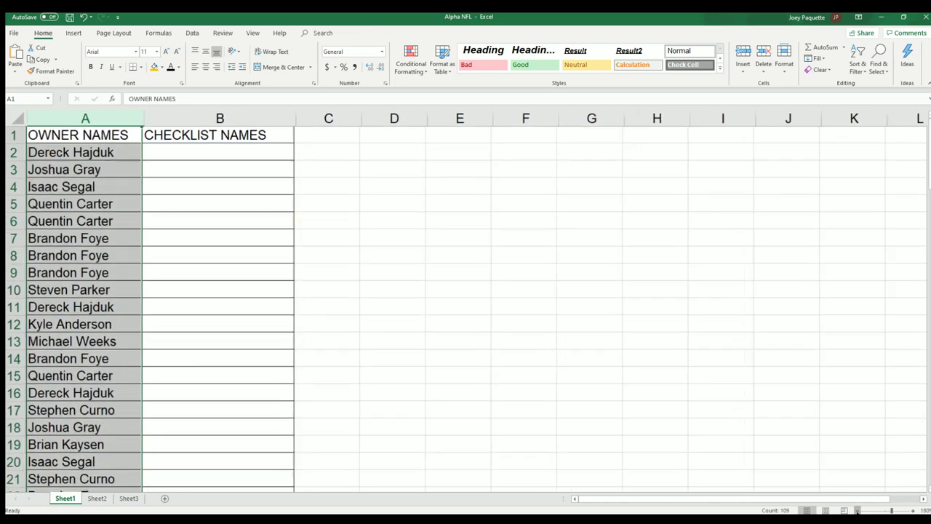
click(858, 511)
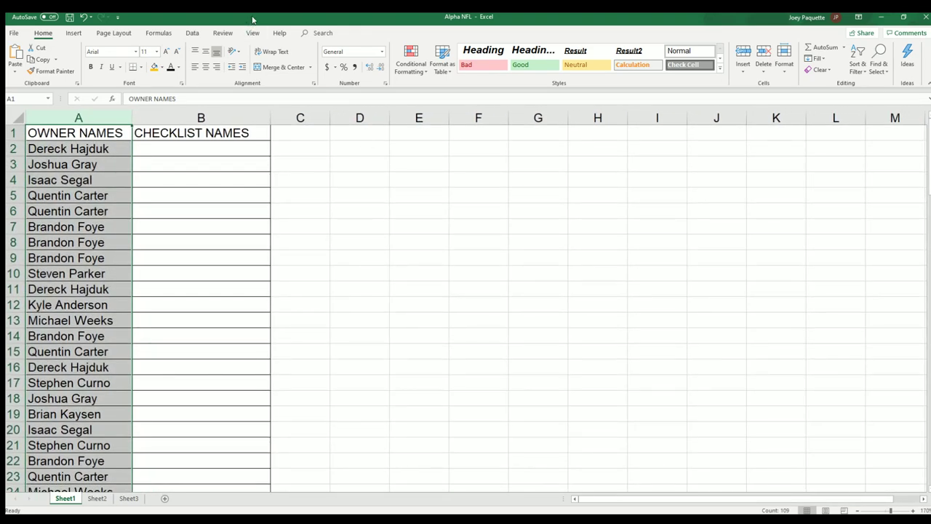
Step: Minimize Excel and load a blank RANDOM.ORG List Randomizer form from Lists & More
click(183, 148)
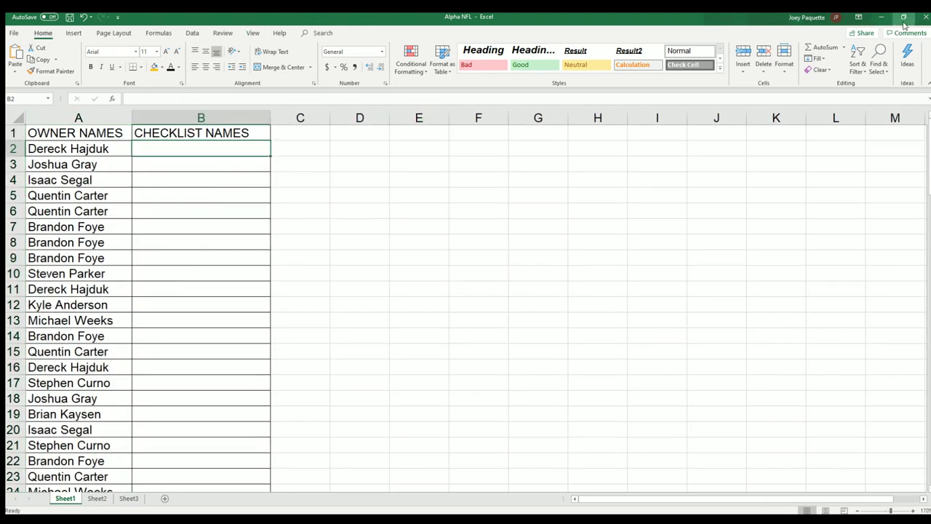
click(879, 17)
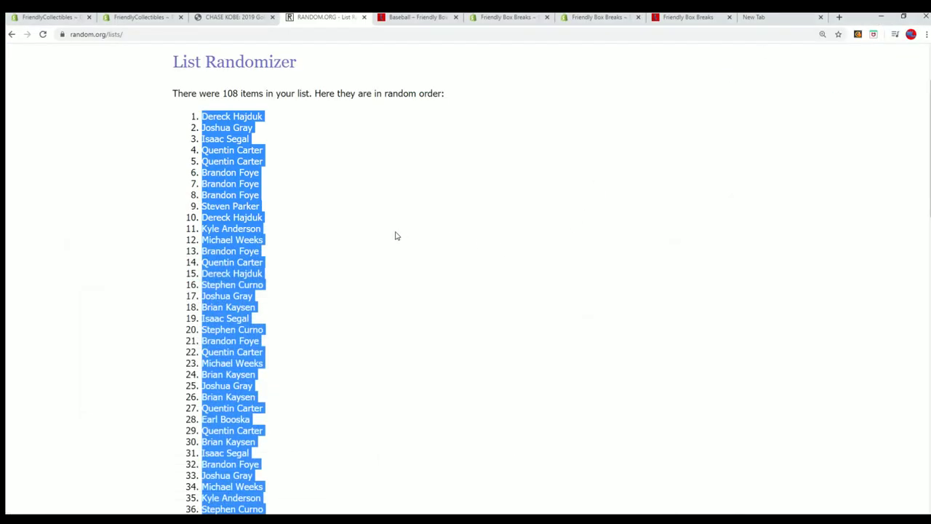
scroll(381, 251, up, 3)
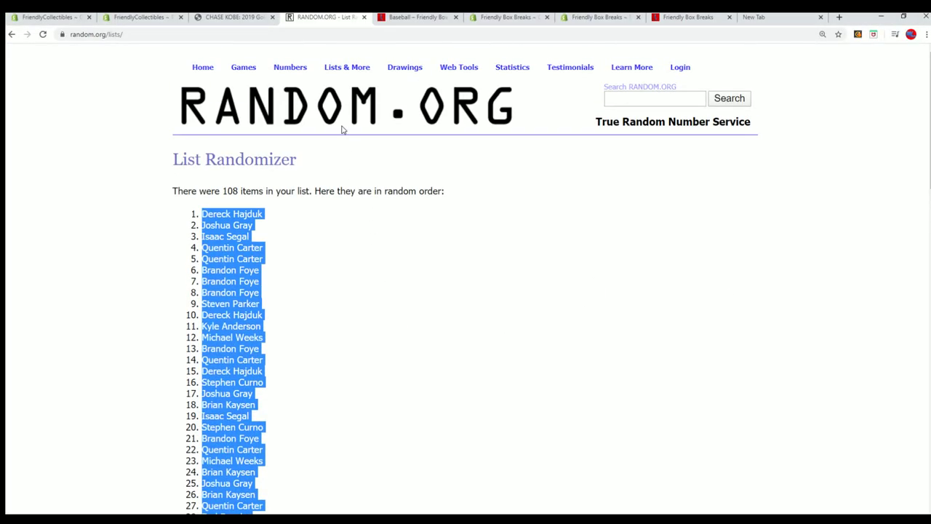
mouse_move(347, 67)
click(362, 84)
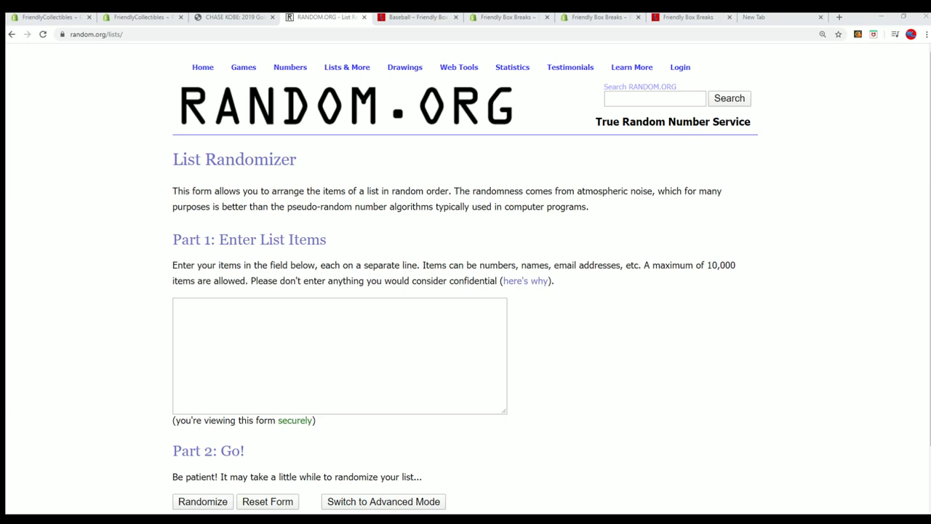
Step: In Notepad, delete the highlighted extra block of owner names
key(alt+Tab)
scroll(611, 201, down, 6)
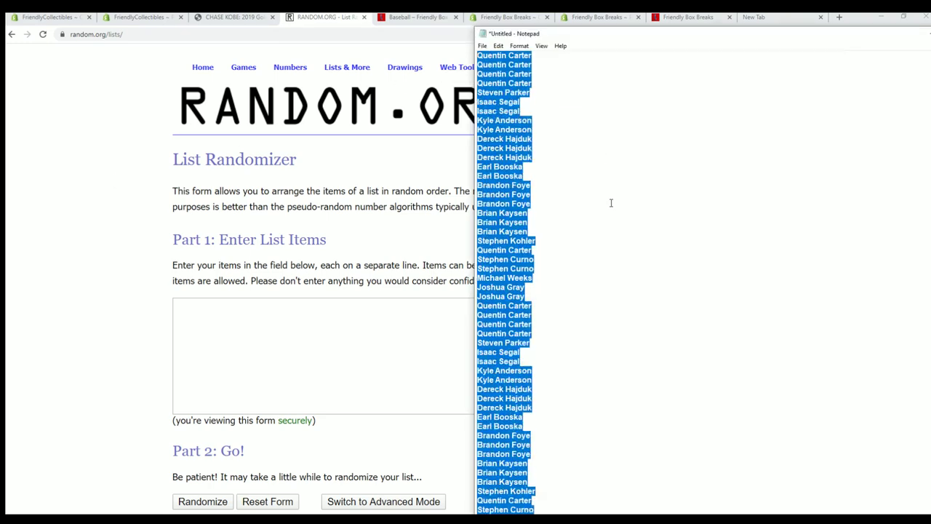
key(Delete)
scroll(532, 102, up, 1)
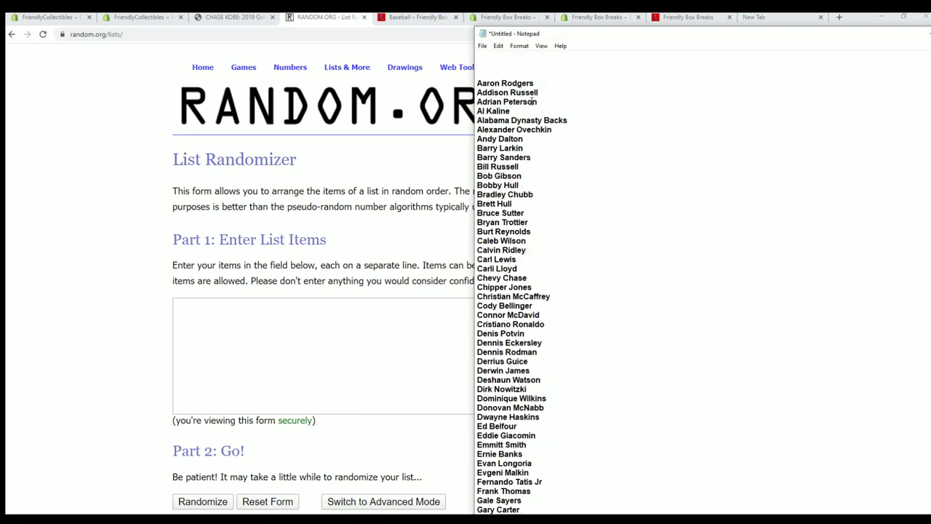
Step: Copy the checklist names from Aaron Rodgers through Warren Moon
drag(477, 76, 524, 513)
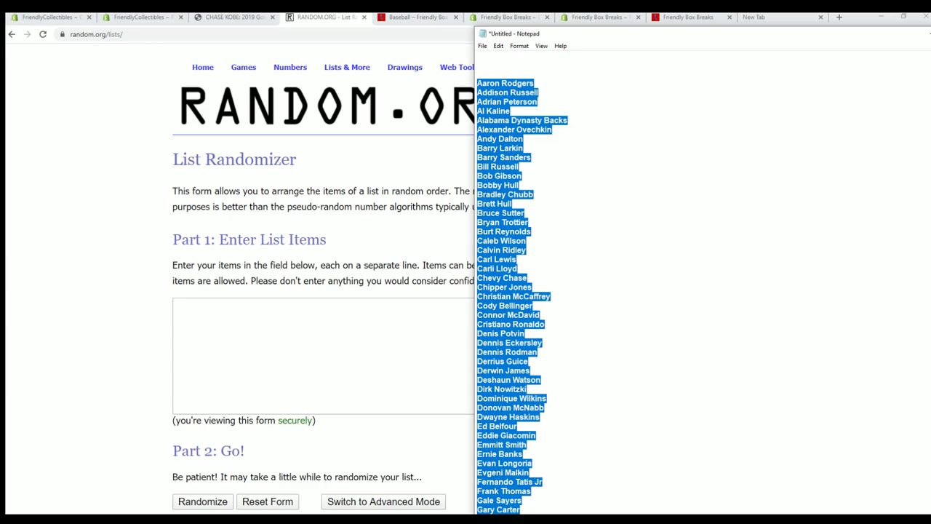
drag(617, 32, 614, 14)
scroll(584, 170, down, 18)
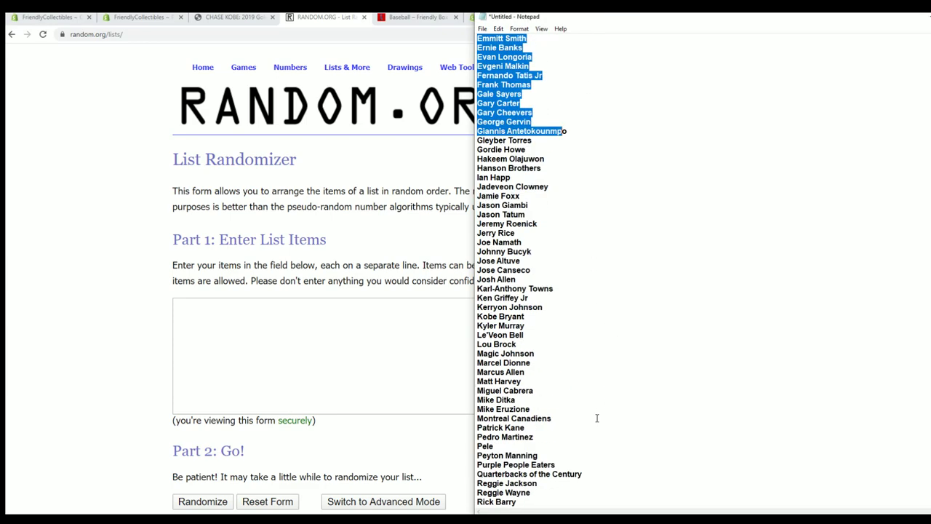
drag(532, 494, 478, 270)
right_click(491, 275)
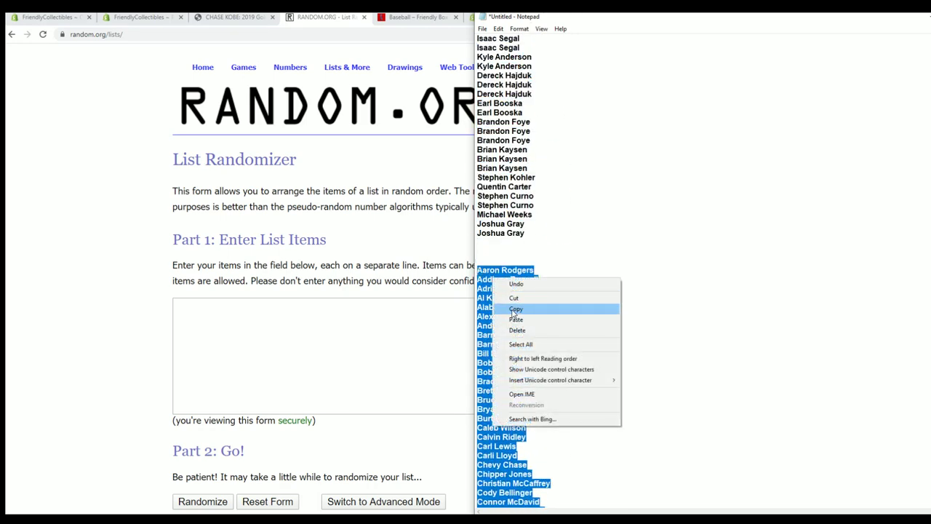
click(518, 312)
click(186, 308)
Step: Paste the checklist names into the List Randomizer and randomize the 107 items
right_click(186, 308)
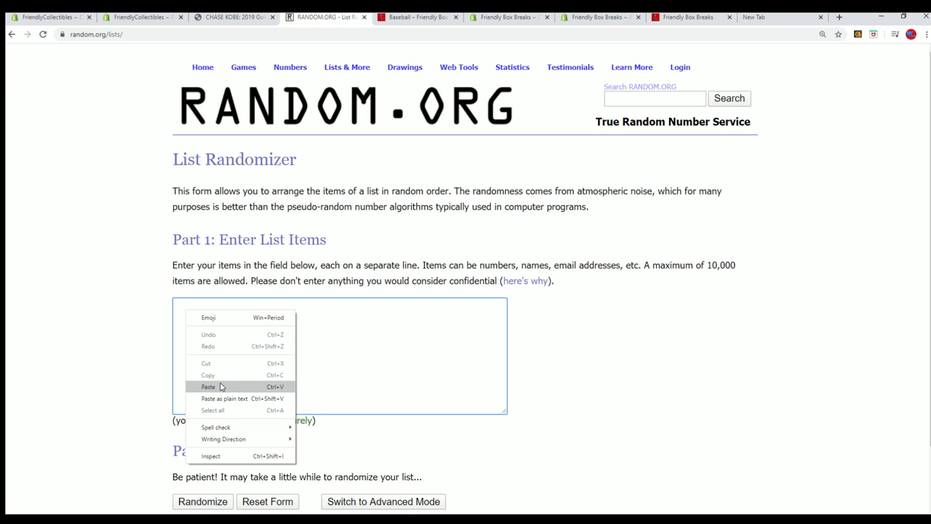
click(220, 387)
scroll(503, 315, down, 1)
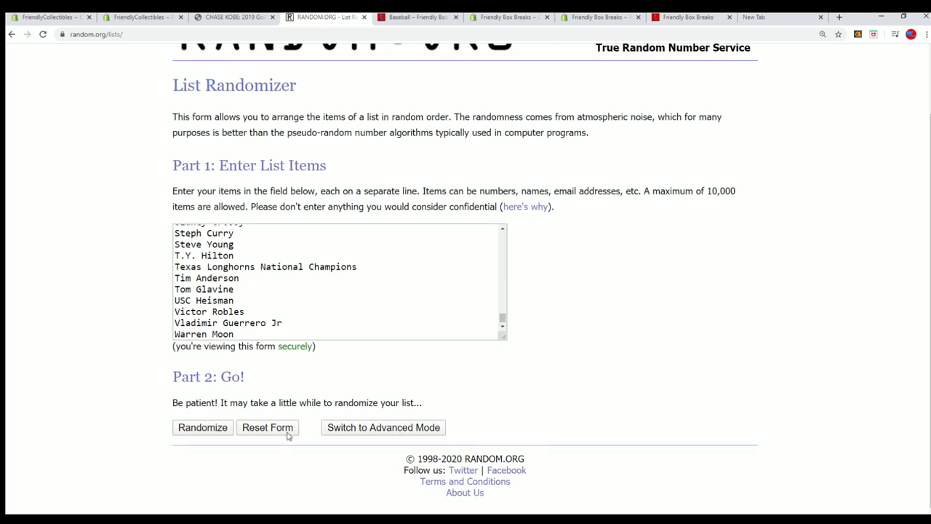
click(191, 427)
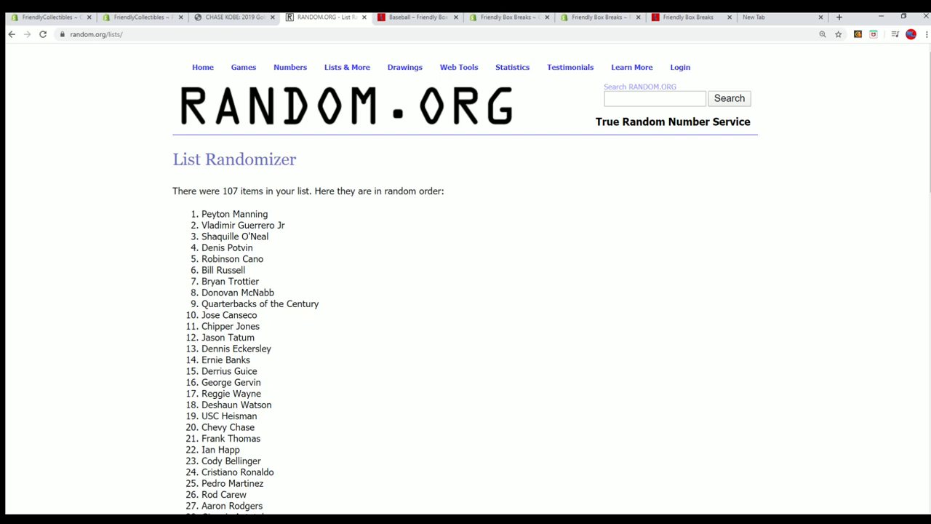
Step: Switch to Notepad and scroll through the name lists to compare
key(alt+Tab)
scroll(273, 432, down, 5)
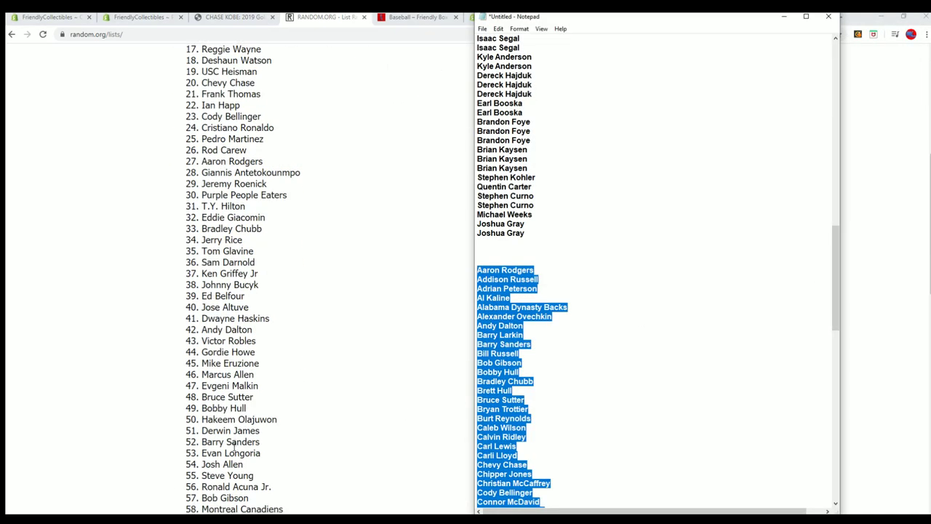
scroll(234, 446, down, 10)
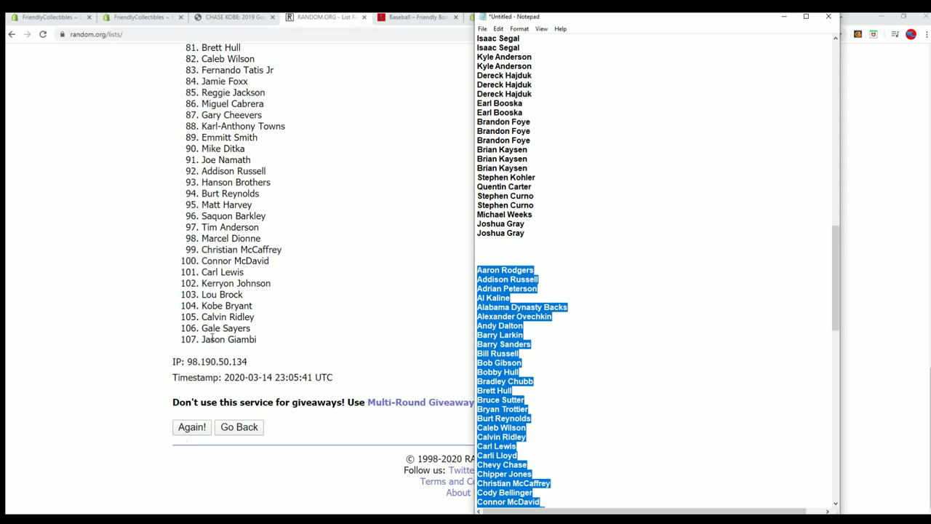
scroll(596, 402, down, 20)
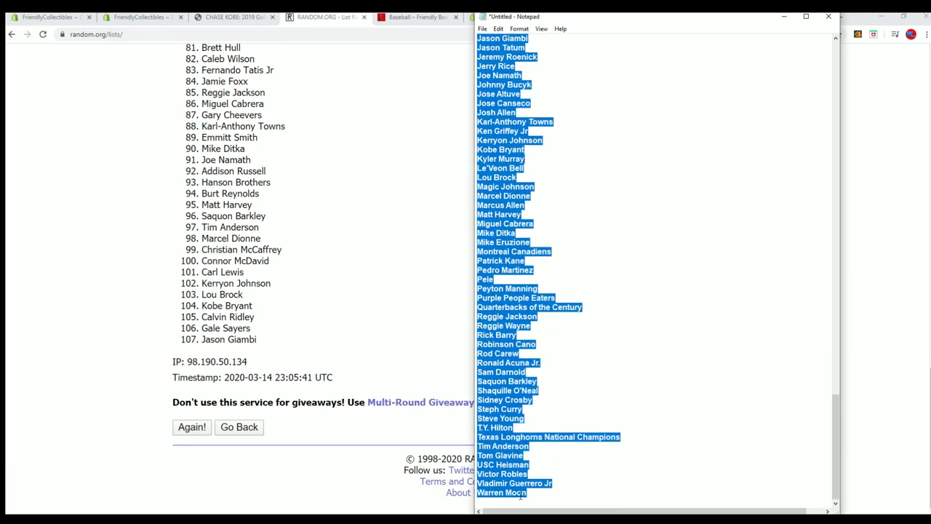
Step: Scroll up the Chase Kobe 2019 Gold Rush product page to view its checklist
scroll(300, 352, up, 15)
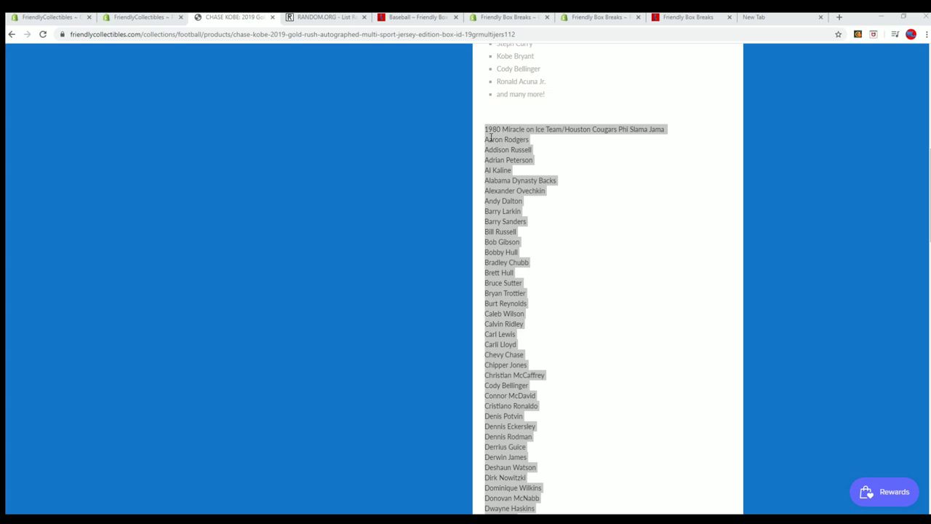
Step: Load a fresh List Randomizer form, paste the 108 checklist names and randomize them
click(306, 18)
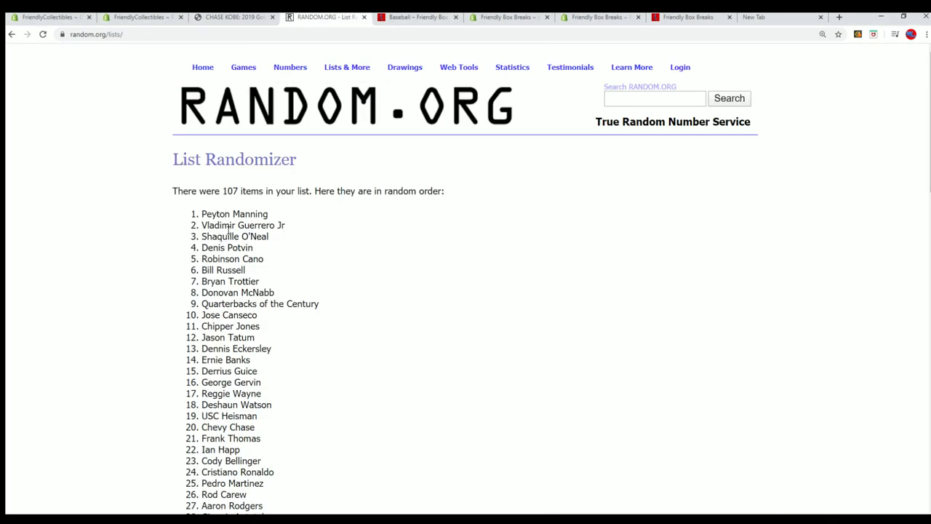
click(345, 85)
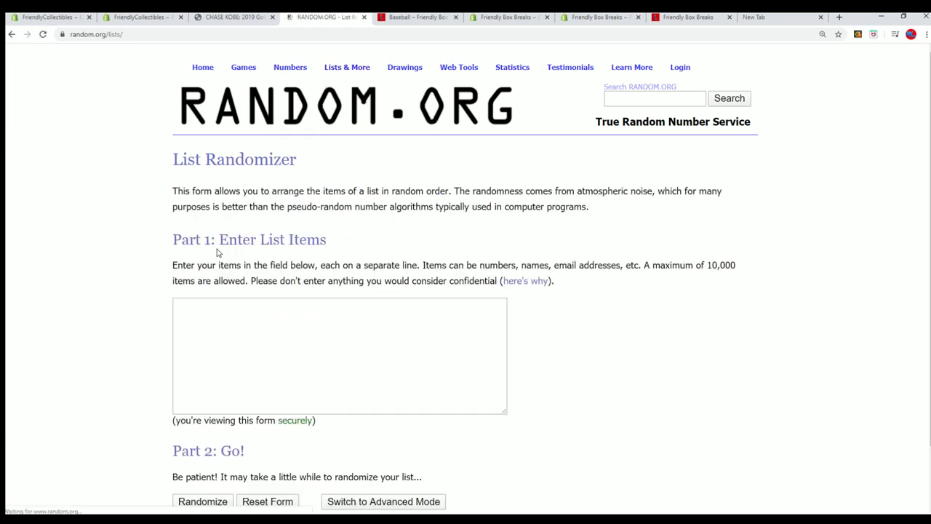
click(197, 308)
right_click(197, 309)
click(203, 385)
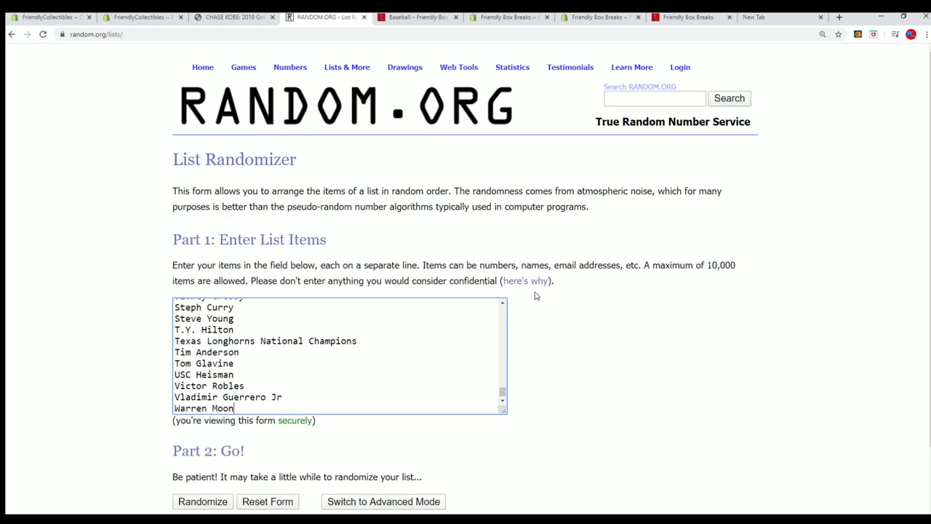
scroll(574, 327, down, 2)
click(202, 429)
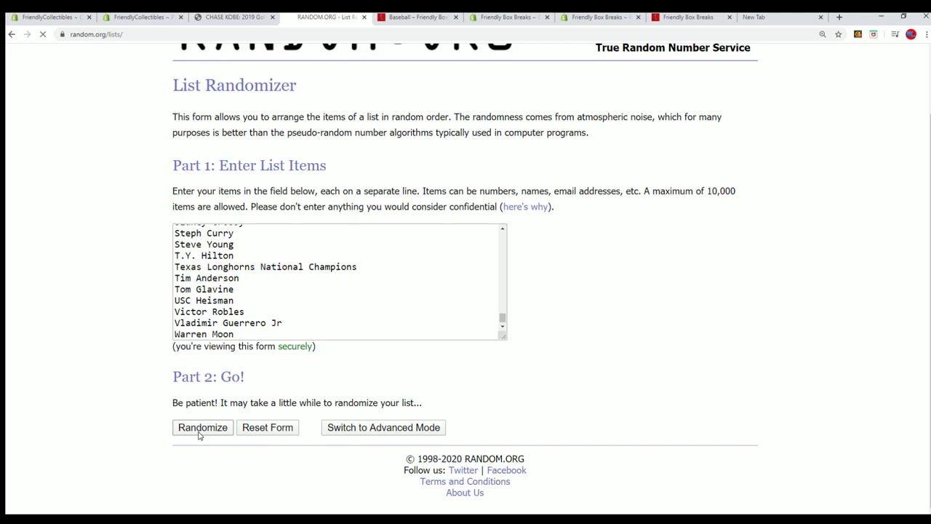
Step: Reshuffle the checklist six more times until Gary Cheevers comes first
scroll(284, 289, down, 13)
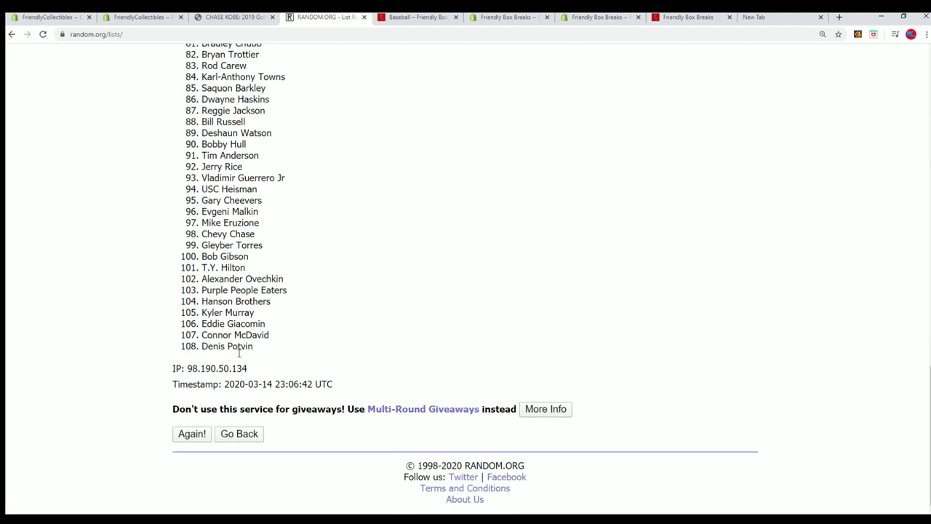
click(191, 426)
scroll(316, 313, down, 10)
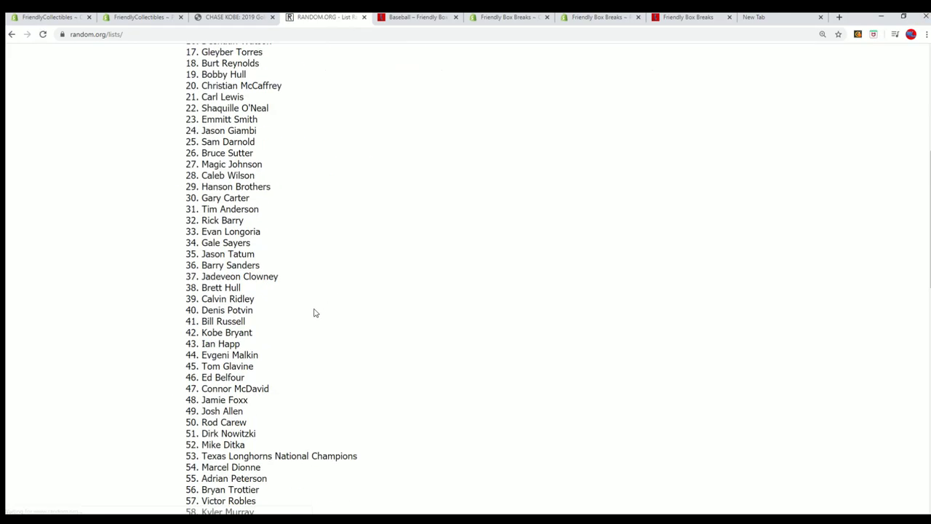
scroll(325, 314, down, 5)
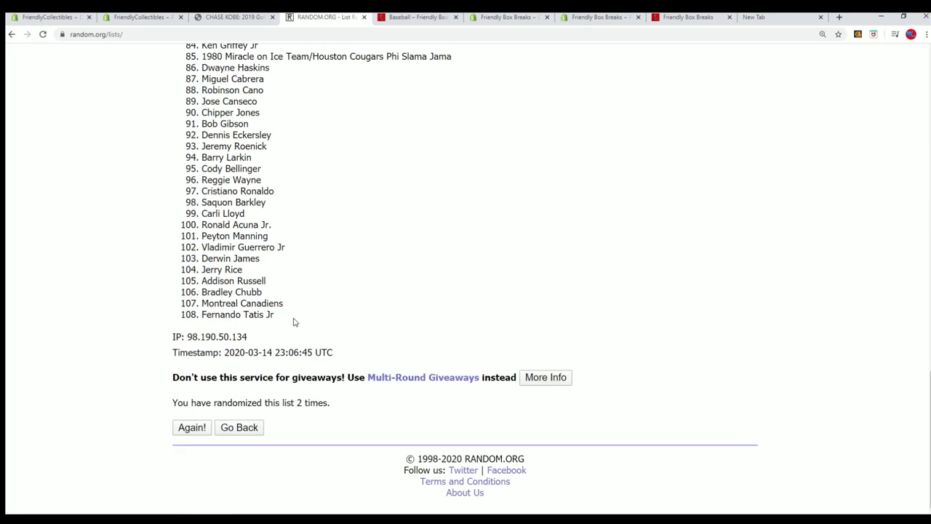
click(190, 427)
scroll(308, 327, down, 10)
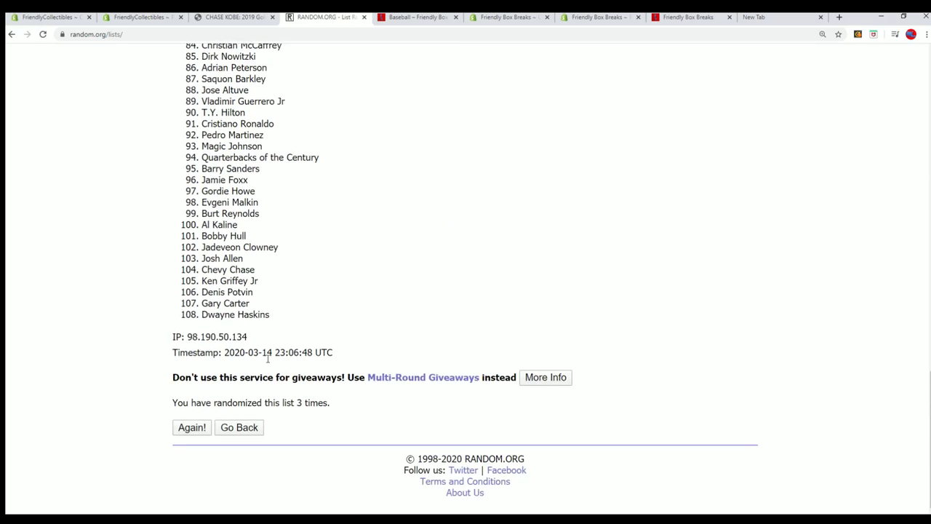
click(192, 429)
scroll(370, 316, down, 15)
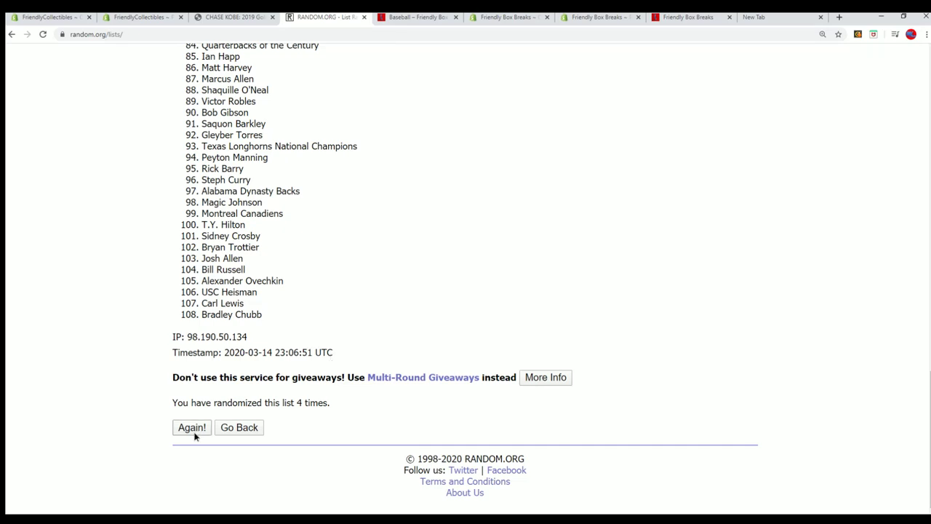
click(192, 428)
scroll(356, 339, down, 14)
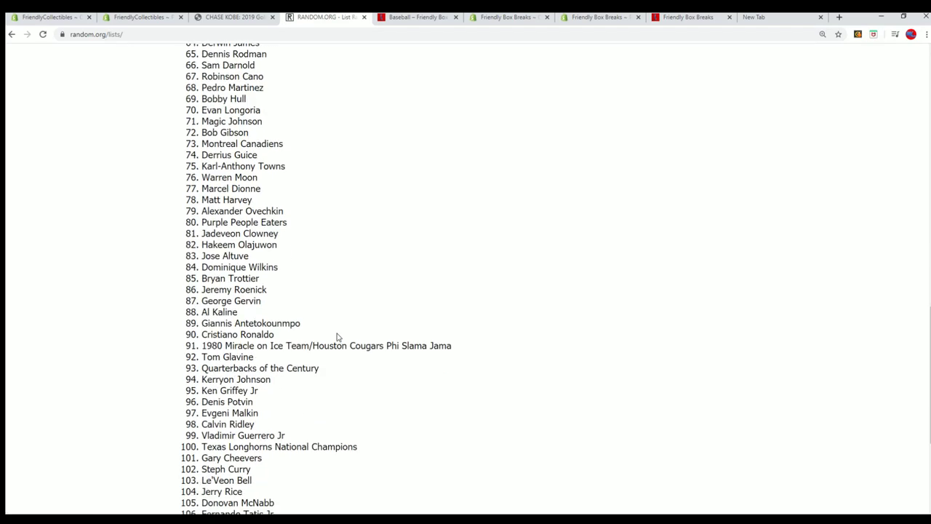
scroll(333, 341, down, 3)
click(192, 428)
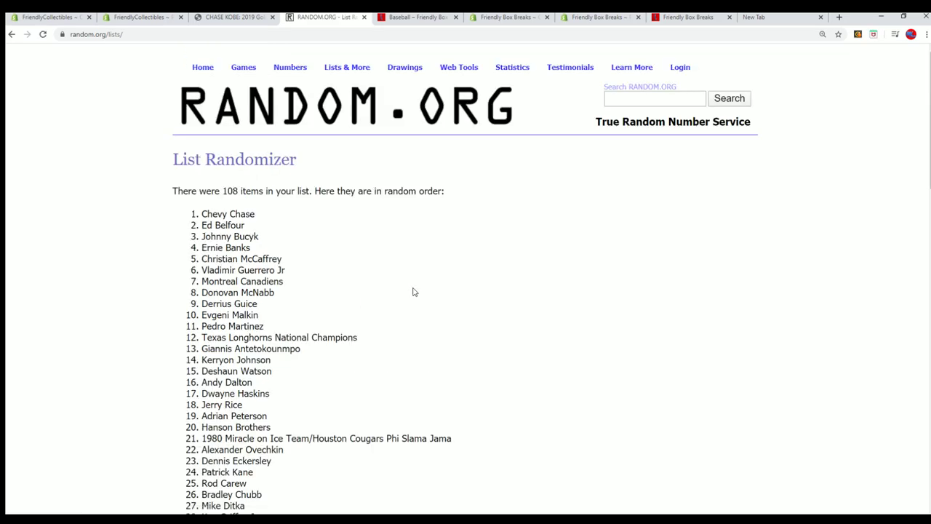
scroll(399, 299, down, 15)
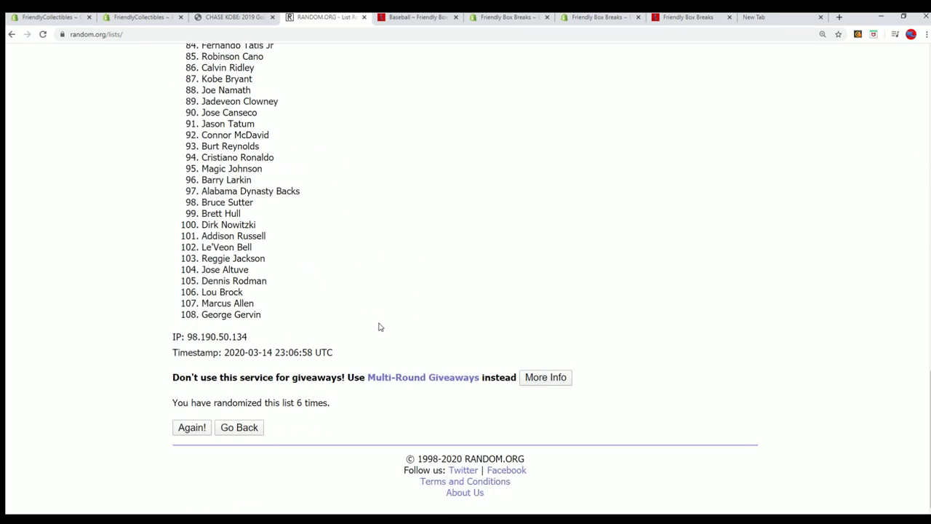
click(192, 428)
Step: Select and copy the whole randomized result list, then leave the browser
scroll(218, 168, down, 2)
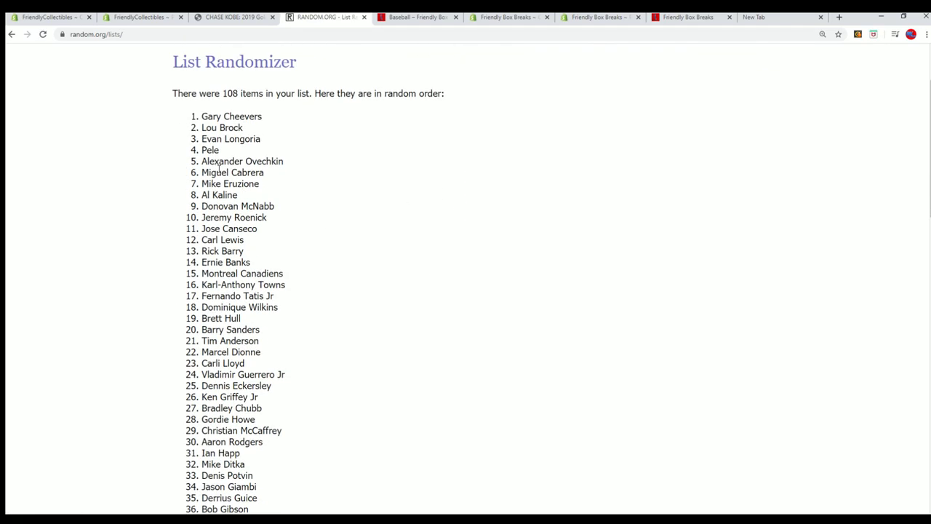
drag(204, 115, 271, 341)
scroll(291, 240, down, 6)
scroll(297, 354, down, 7)
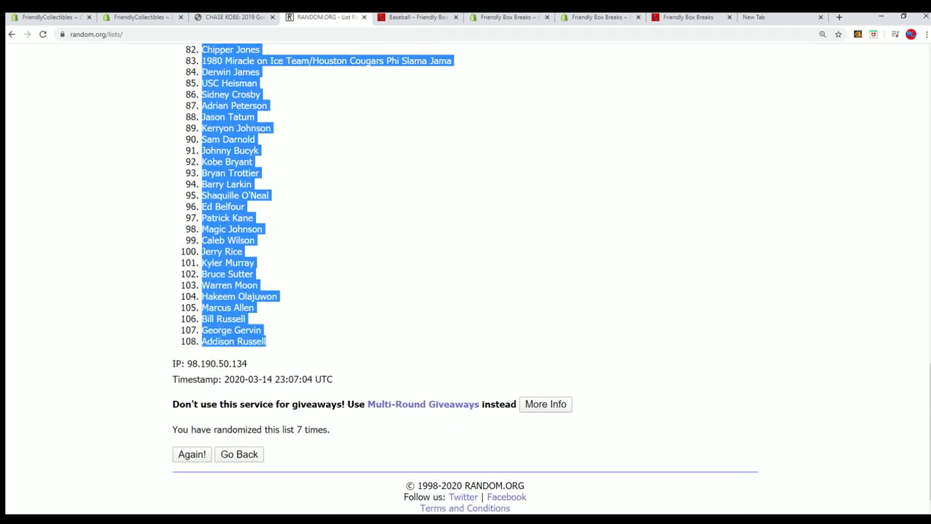
right_click(220, 325)
click(236, 333)
scroll(315, 424, up, 9)
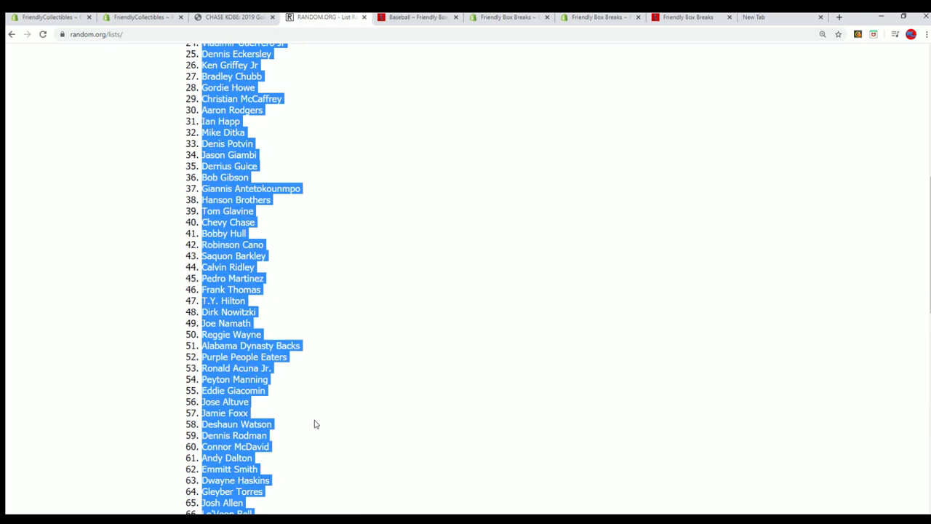
scroll(315, 423, up, 5)
scroll(313, 423, down, 1)
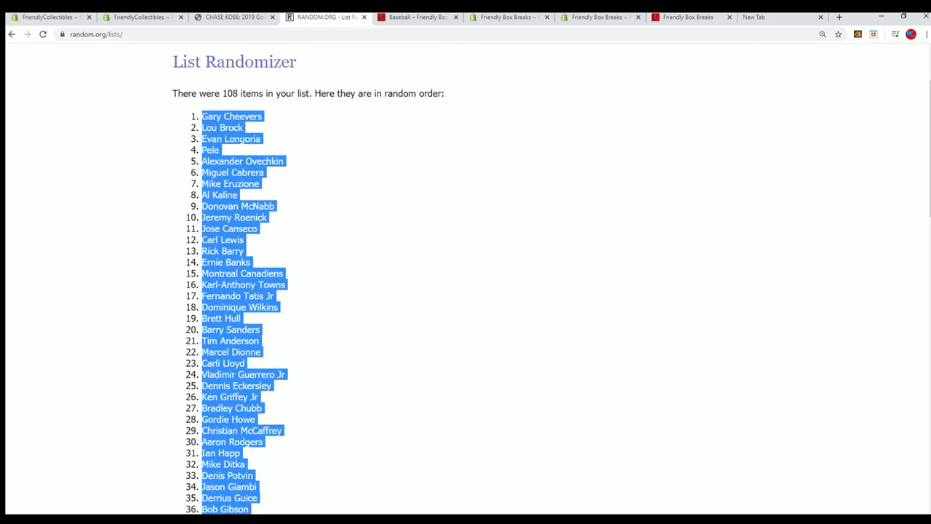
key(alt+Tab)
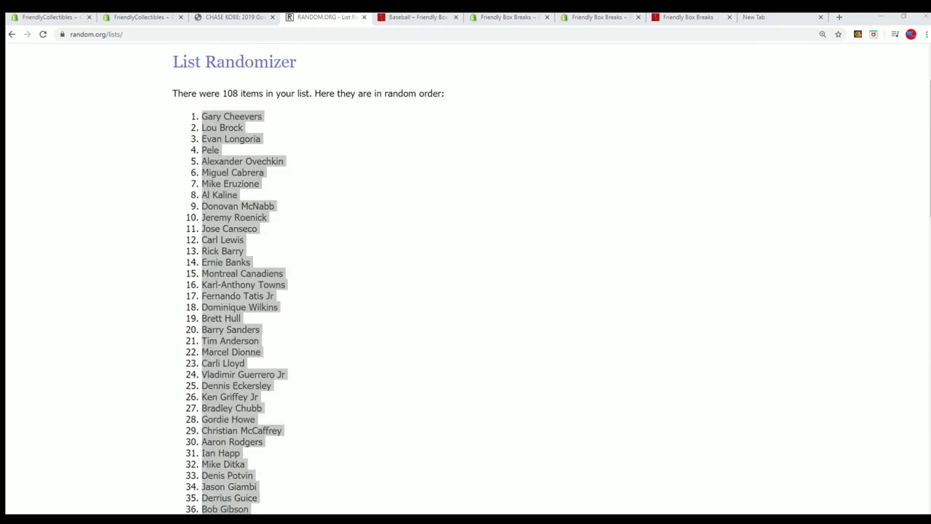
Step: Paste the shuffled checklist names into B2 as plain text, starting with Gary Cheevers
key(alt+Tab)
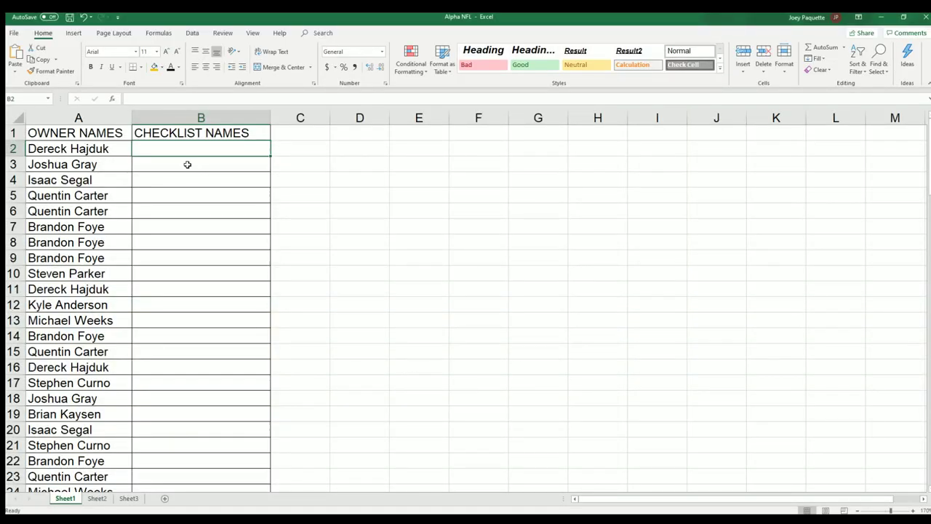
right_click(155, 147)
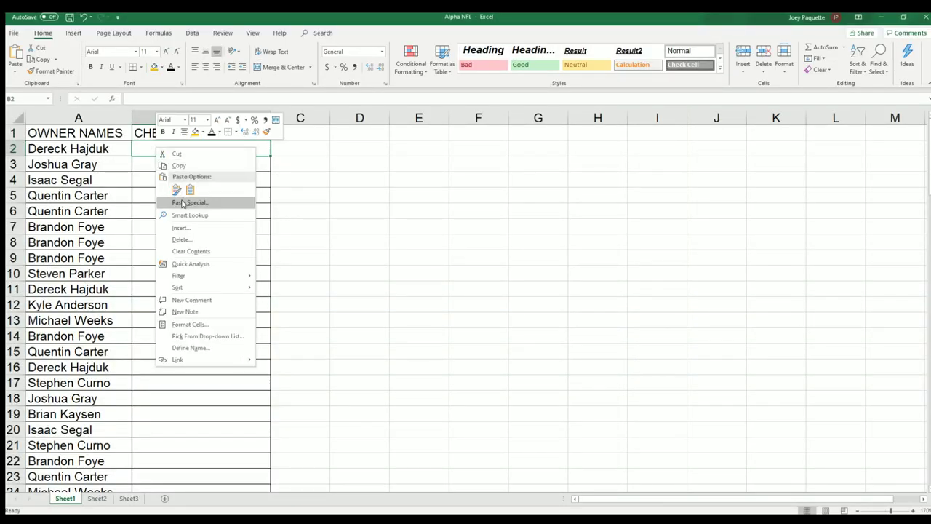
click(178, 201)
click(106, 150)
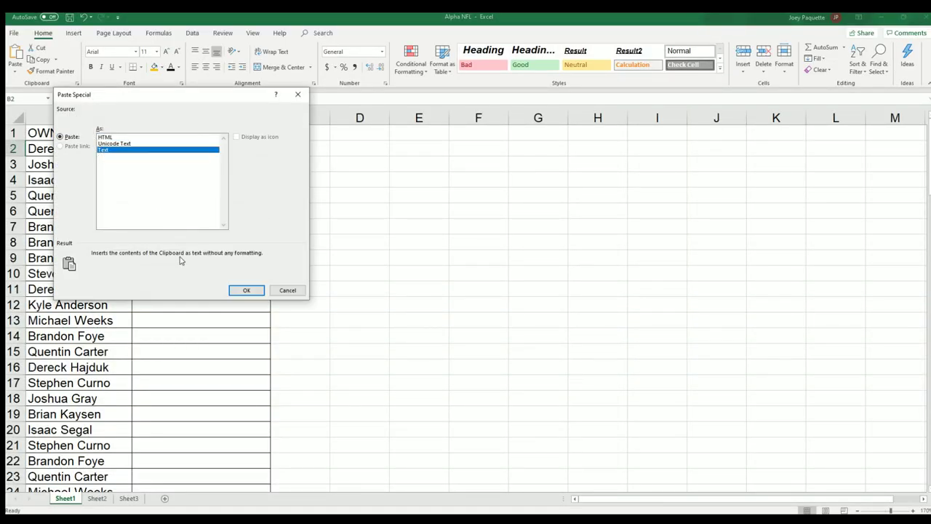
click(240, 290)
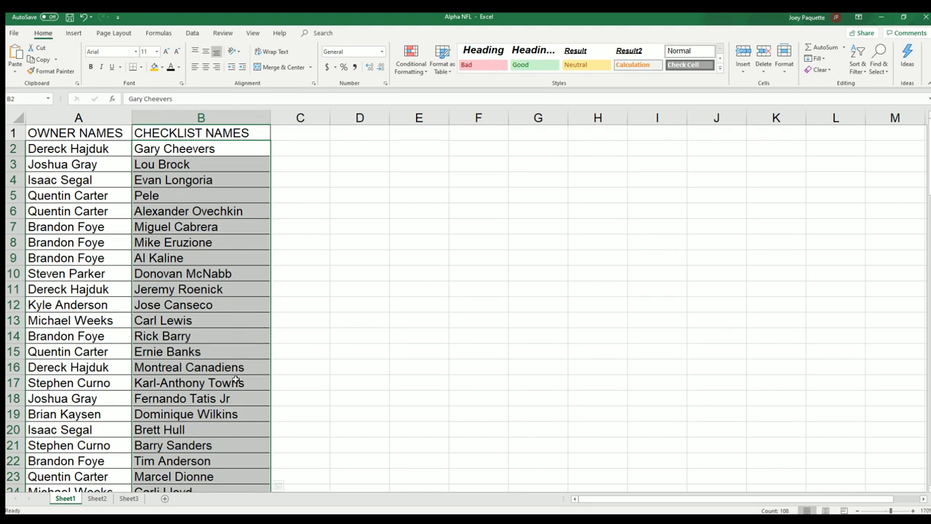
Step: Clear the selection and review the Montreal Canadiens entry in B16 and the Fernando Tatis Jr entry
click(211, 207)
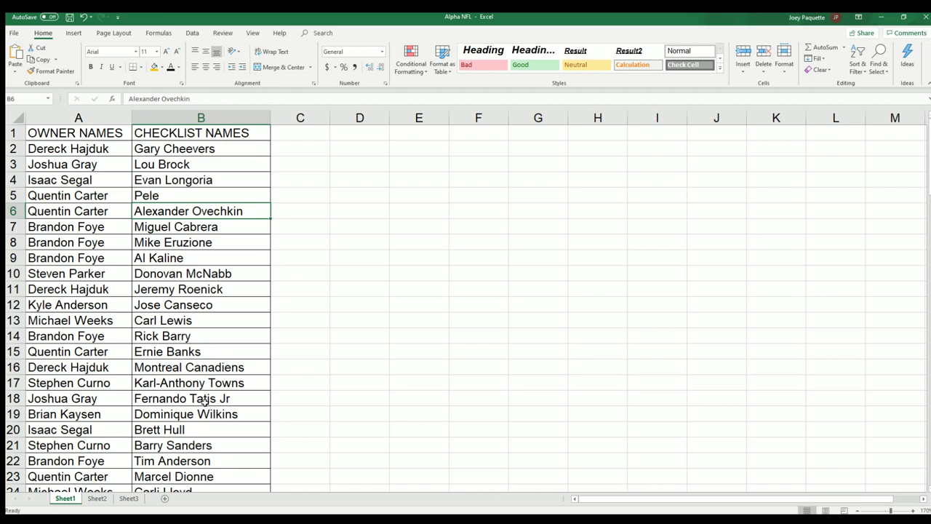
click(183, 368)
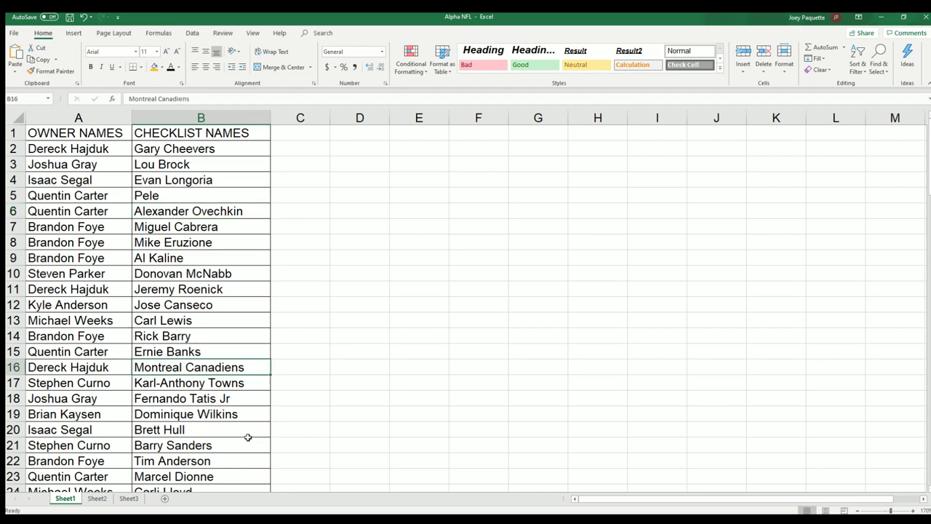
scroll(215, 419, down, 1)
scroll(216, 419, down, 1)
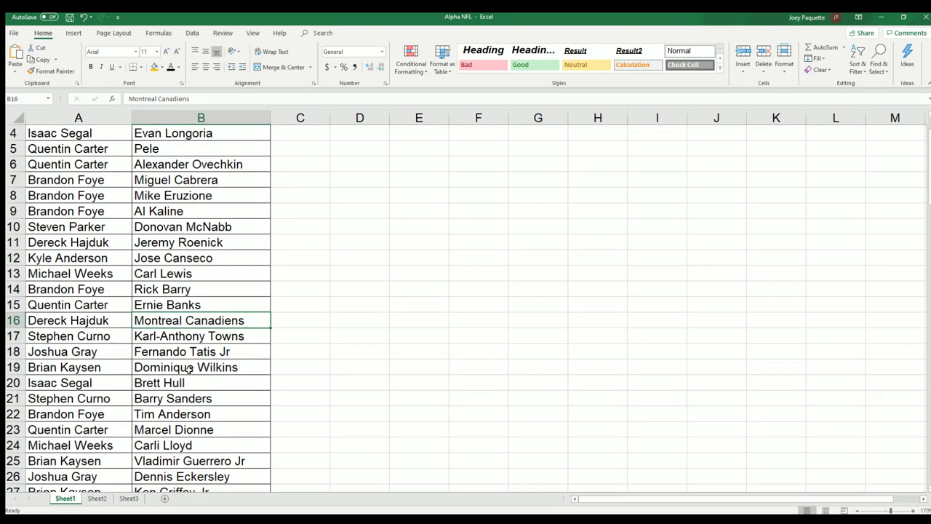
click(181, 351)
scroll(175, 403, down, 1)
scroll(185, 408, down, 1)
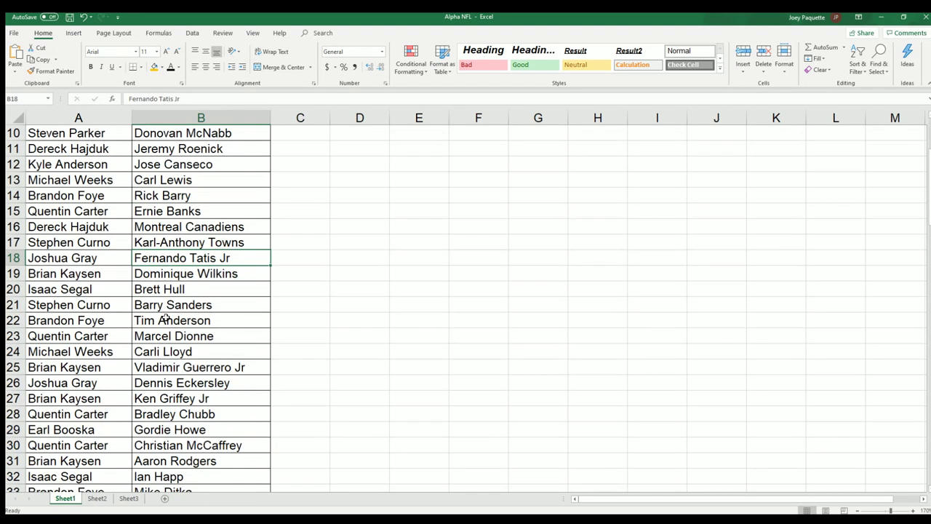
scroll(173, 411, down, 1)
scroll(174, 409, down, 1)
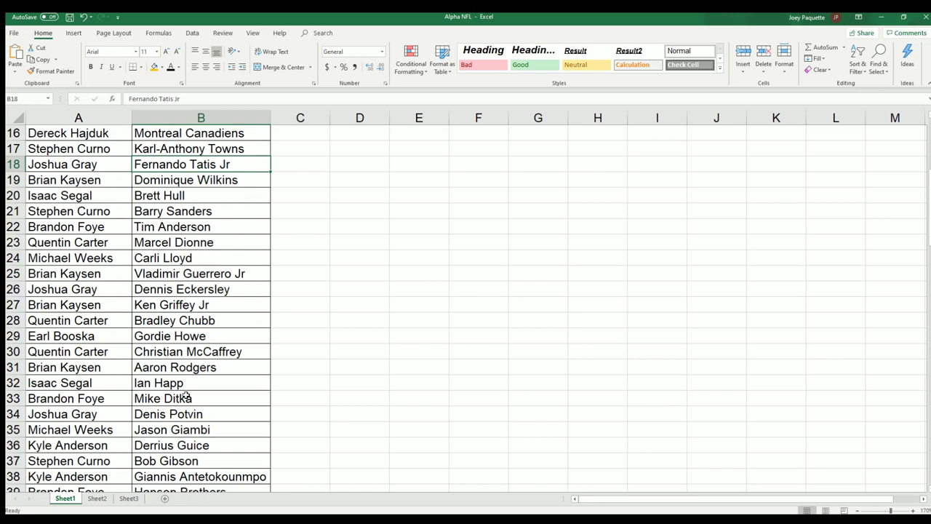
scroll(121, 254, down, 1)
click(110, 232)
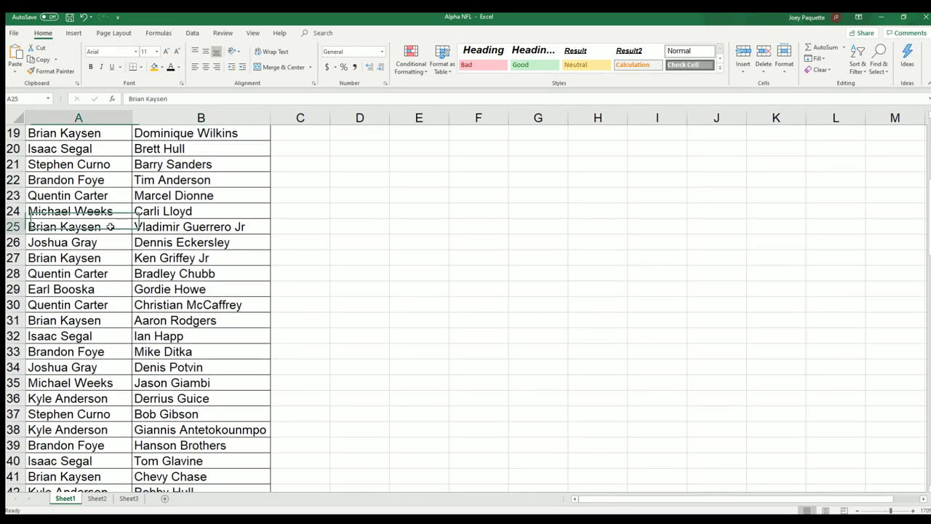
scroll(273, 385, down, 1)
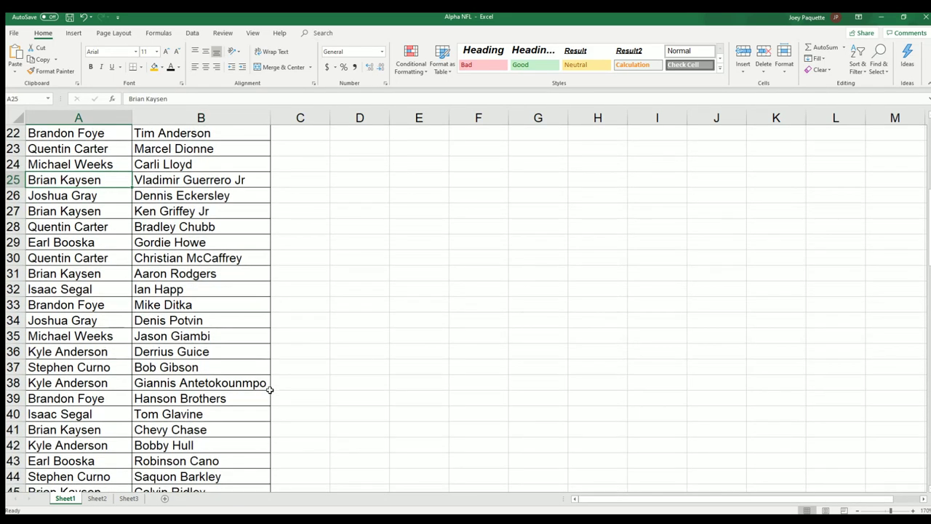
scroll(269, 390, down, 1)
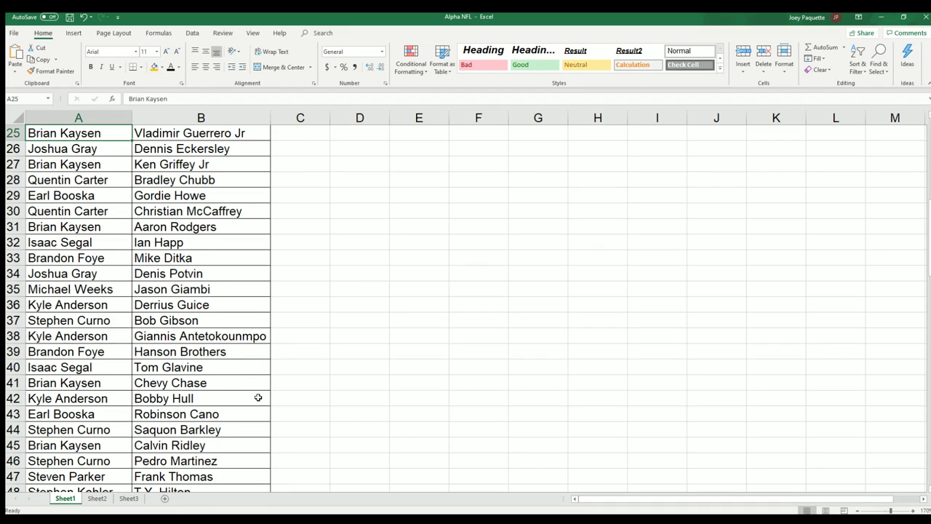
scroll(258, 398, down, 2)
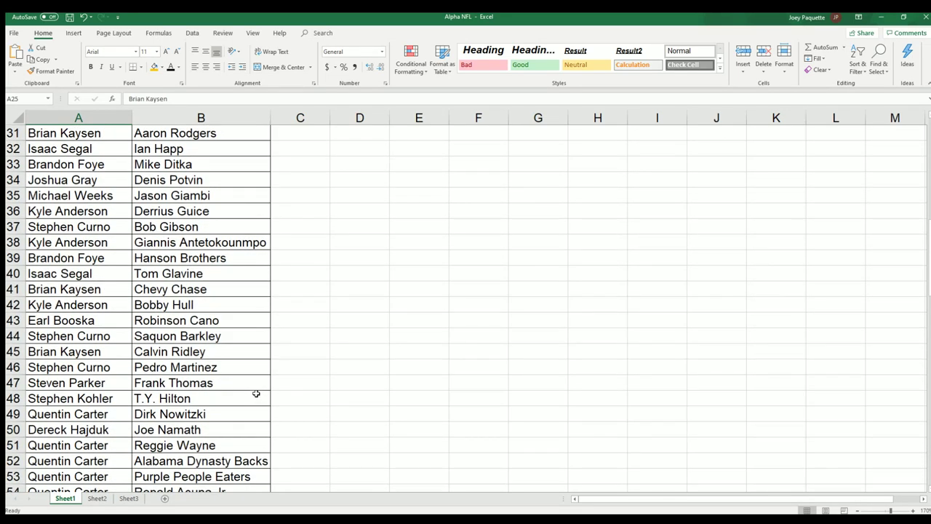
click(173, 291)
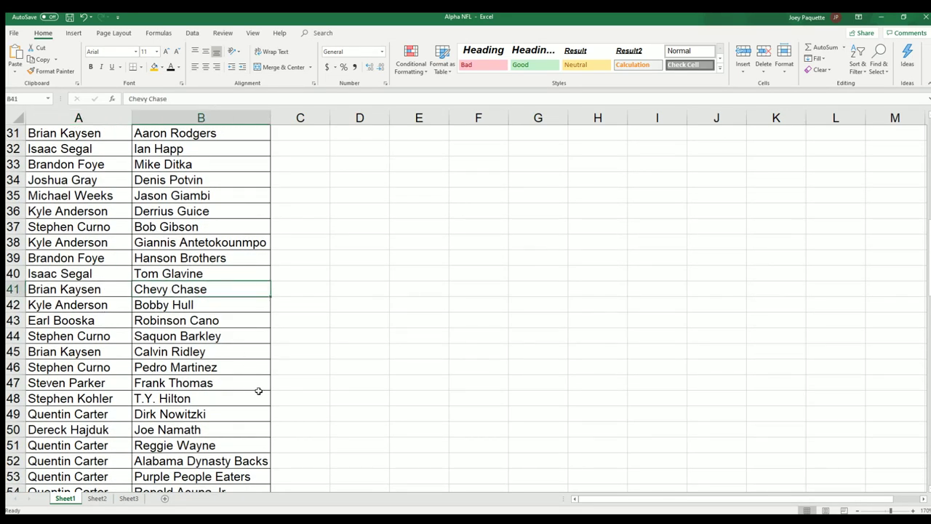
Step: Scroll to the last filled row, 109, and select the Kyler Murray entry in B102
scroll(257, 393, down, 1)
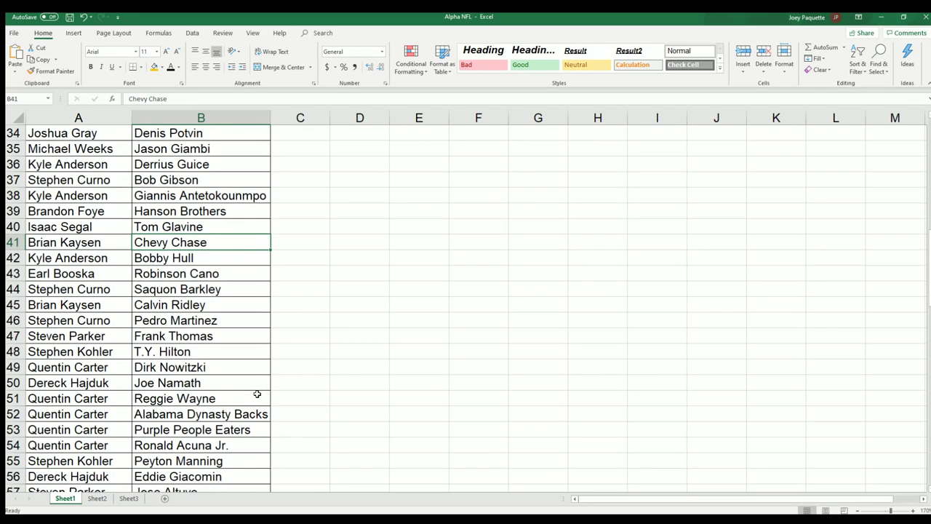
scroll(256, 394, down, 2)
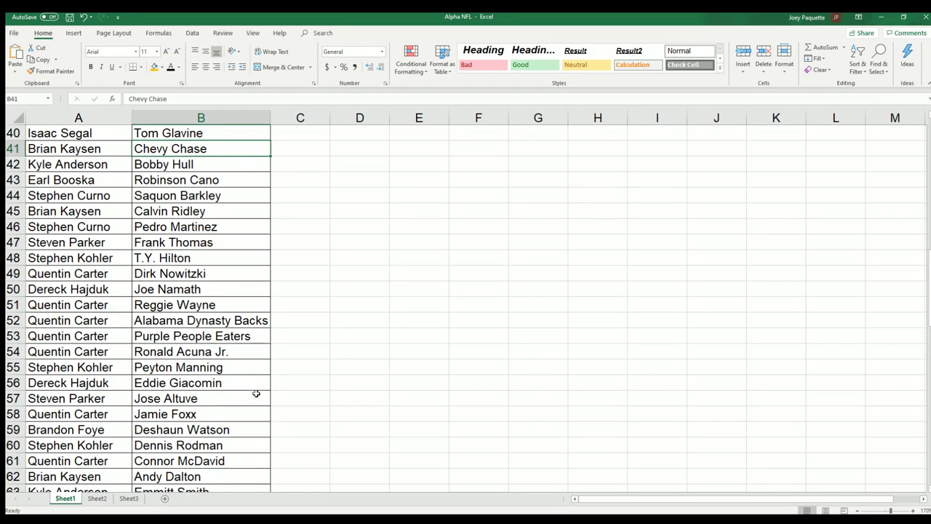
scroll(254, 393, down, 3)
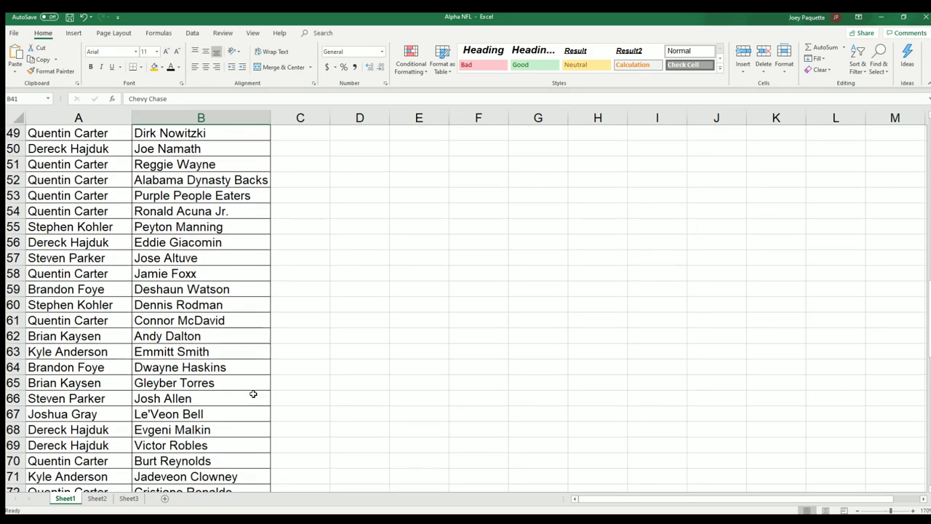
scroll(253, 393, down, 1)
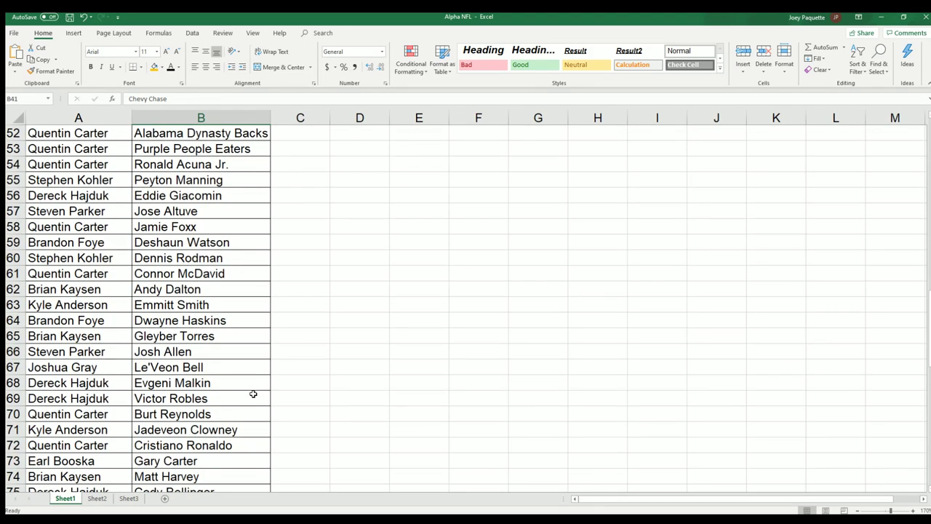
scroll(253, 394, down, 2)
scroll(252, 393, down, 1)
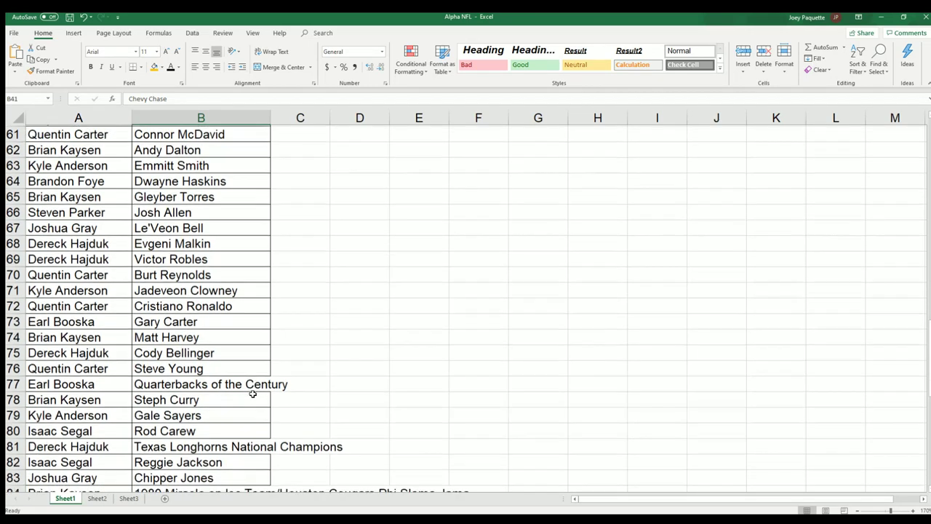
scroll(252, 394, down, 1)
scroll(253, 393, down, 1)
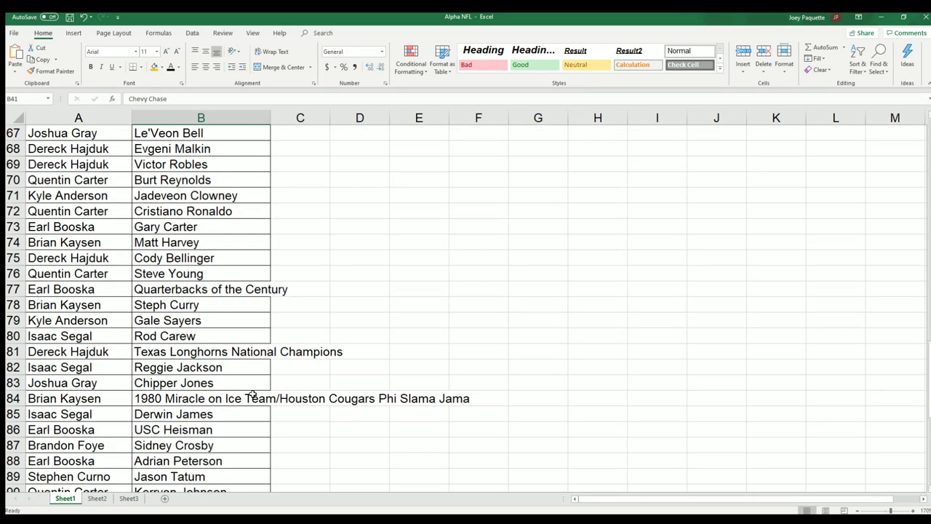
scroll(252, 394, down, 1)
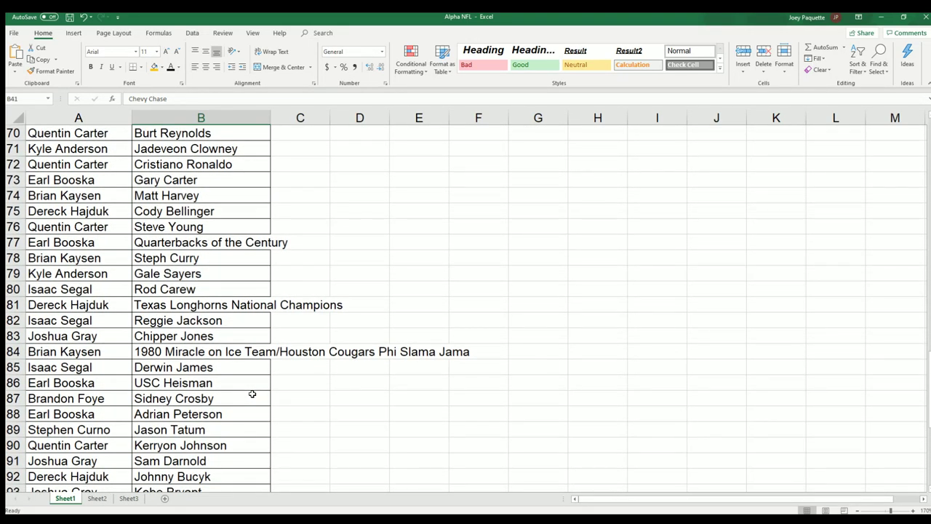
scroll(252, 394, down, 3)
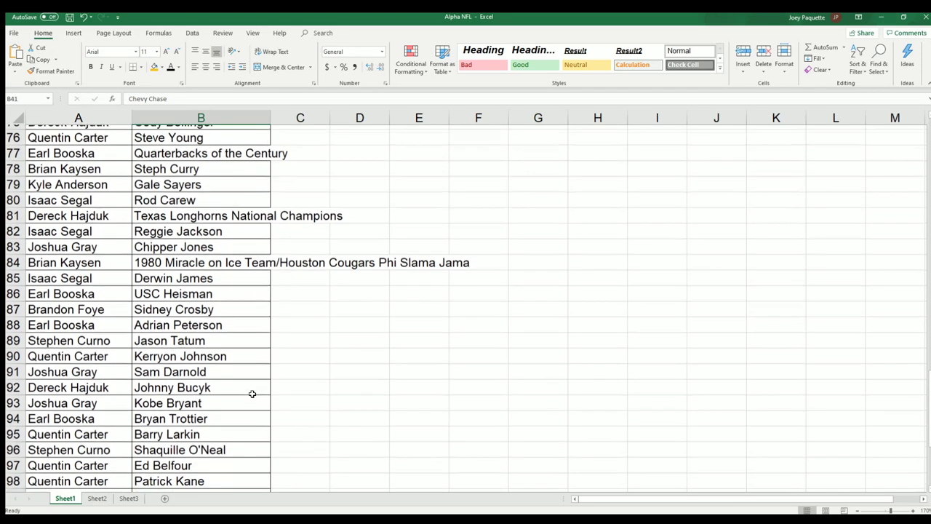
scroll(252, 394, down, 2)
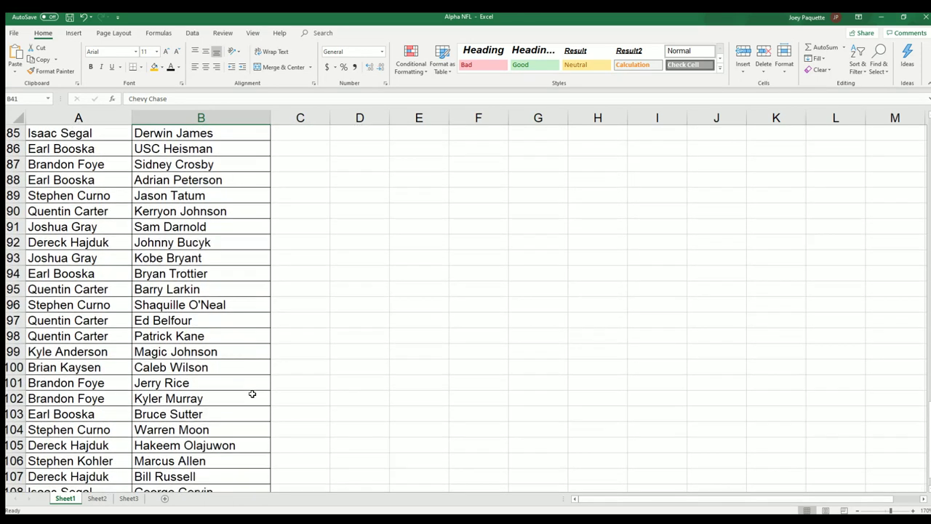
scroll(253, 394, down, 2)
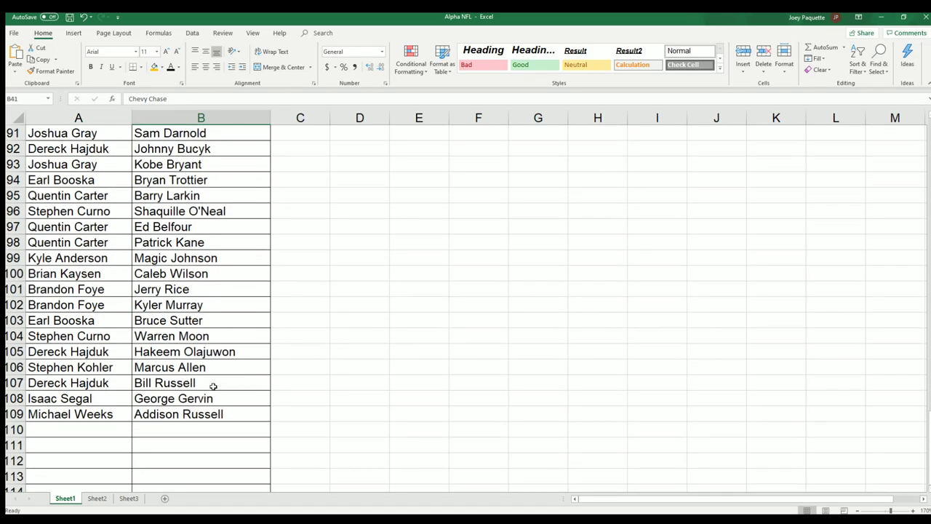
click(172, 304)
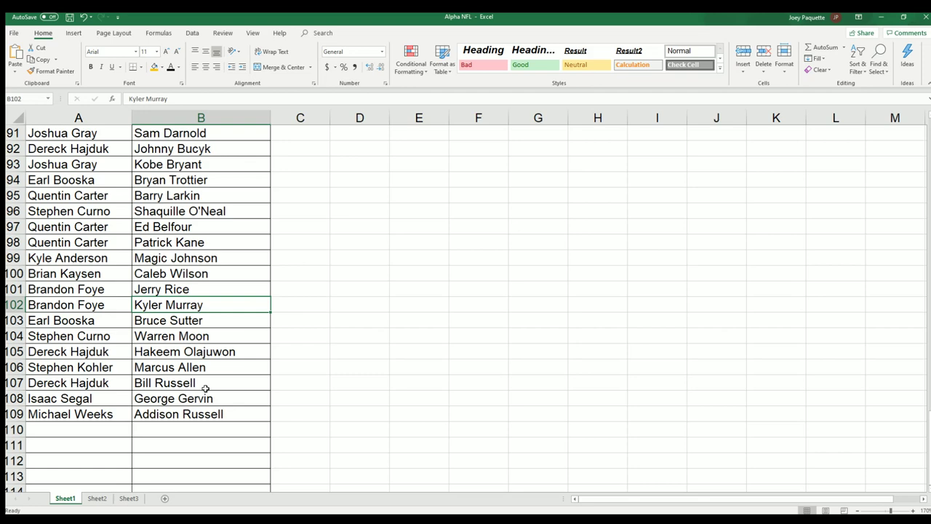
Step: Scroll back up to row 1 with the OWNER NAMES and CHECKLIST NAMES headers
scroll(206, 387, up, 6)
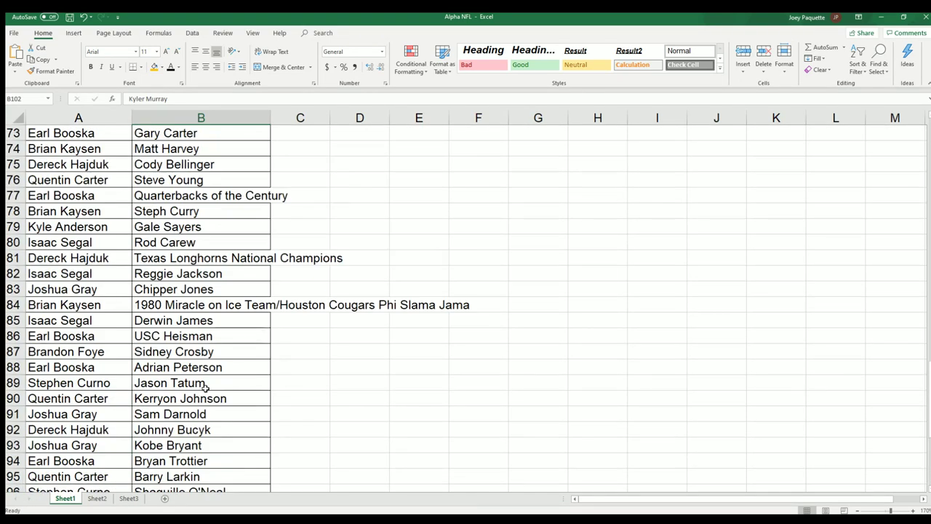
scroll(206, 387, up, 5)
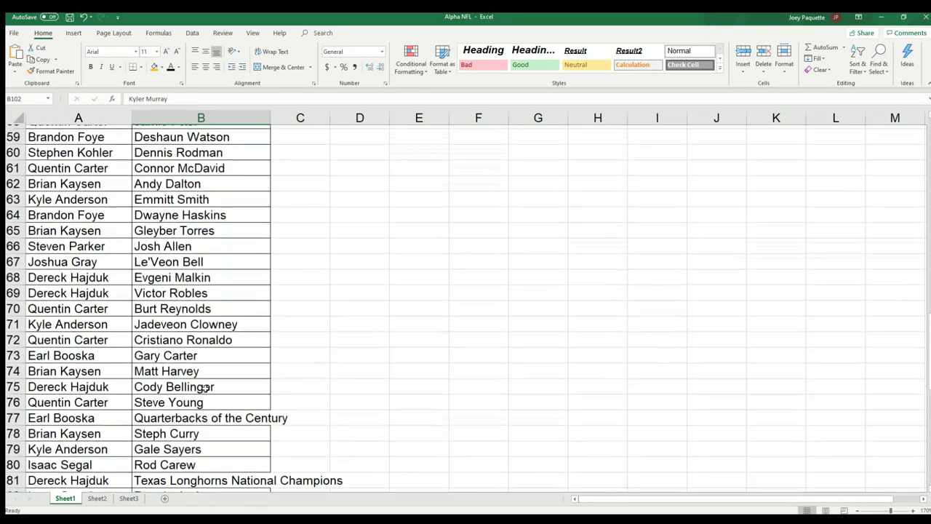
scroll(206, 387, up, 5)
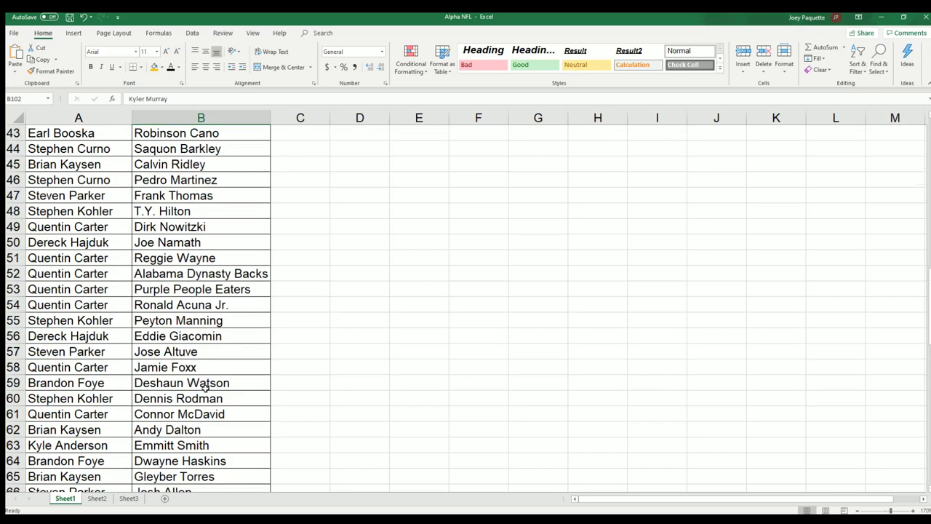
scroll(206, 388, up, 7)
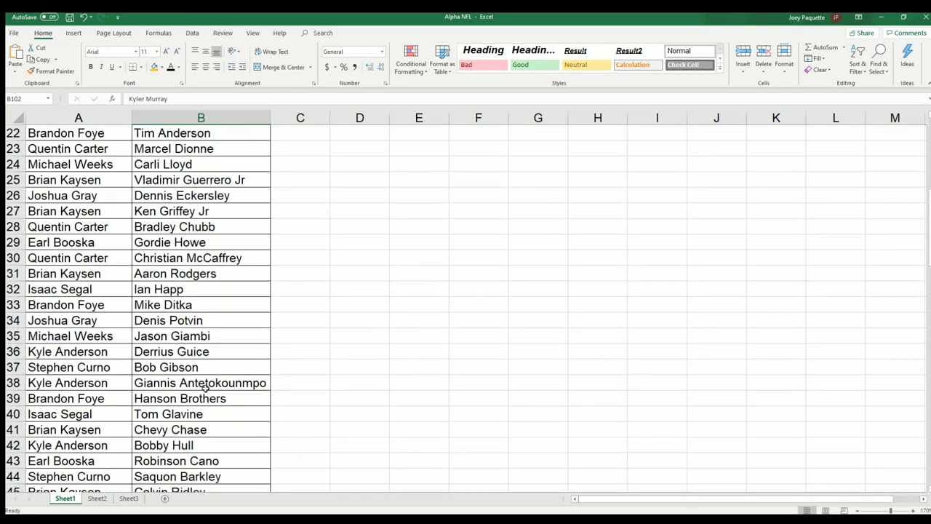
scroll(205, 388, up, 1)
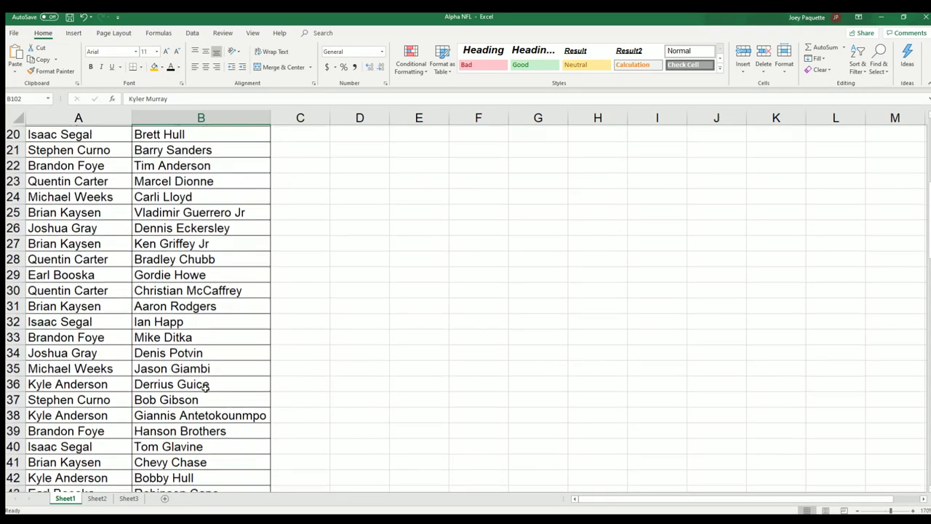
scroll(206, 388, up, 1)
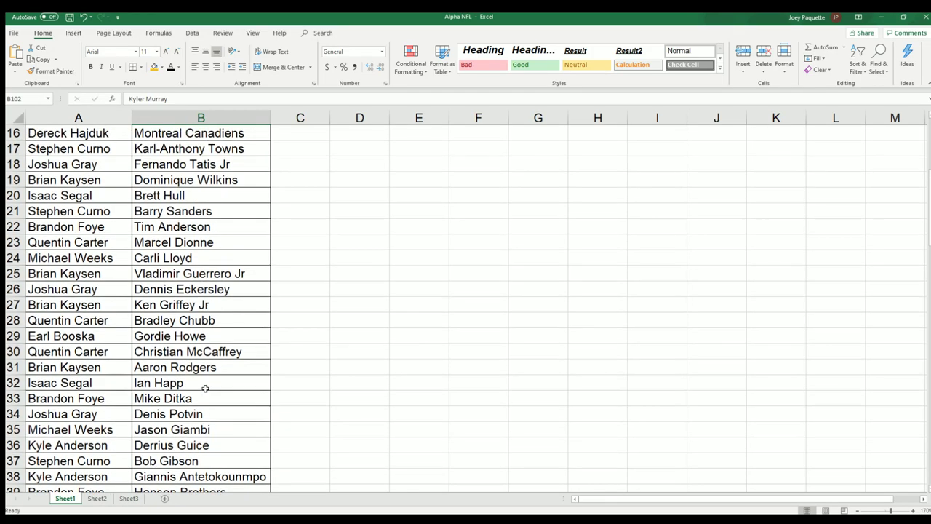
scroll(192, 333, up, 2)
scroll(192, 333, up, 4)
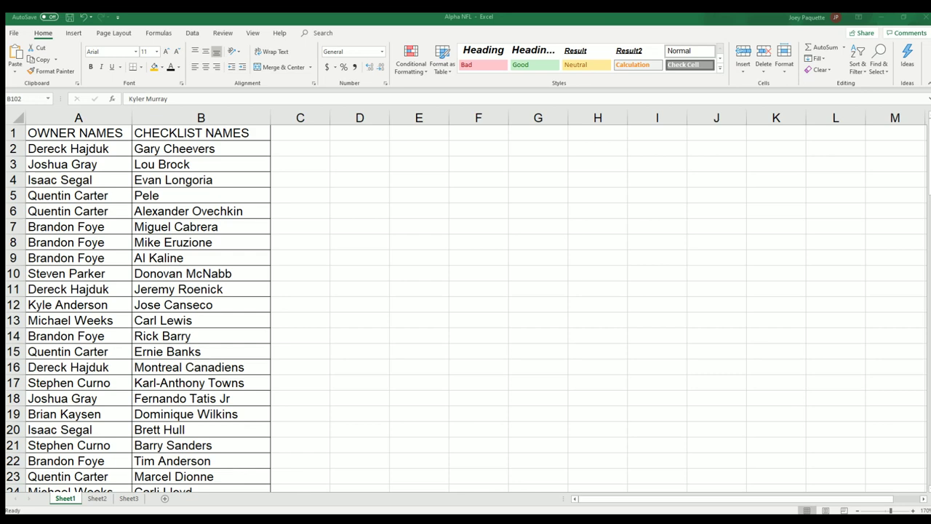
Step: Scroll back down to around row 76 and select the Kobe Bryant entry in B93
scroll(173, 200, down, 6)
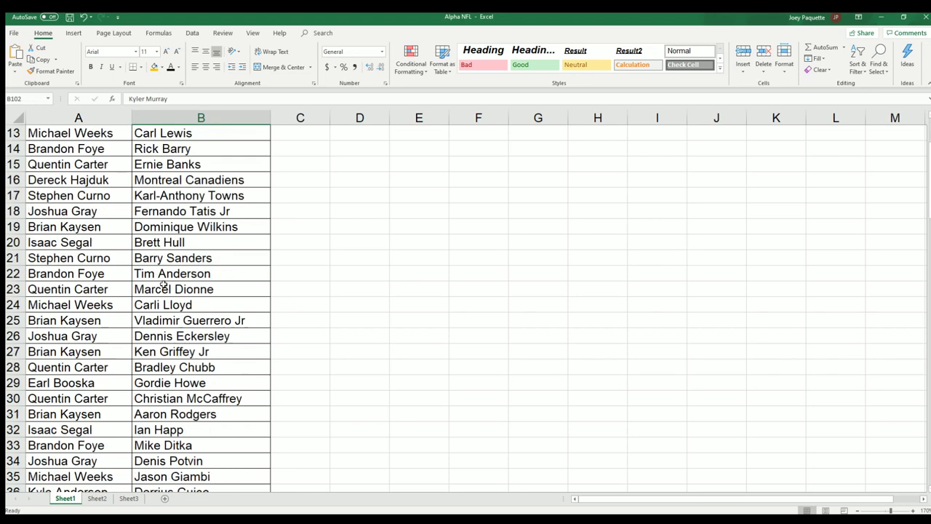
scroll(160, 291, down, 12)
scroll(155, 304, down, 7)
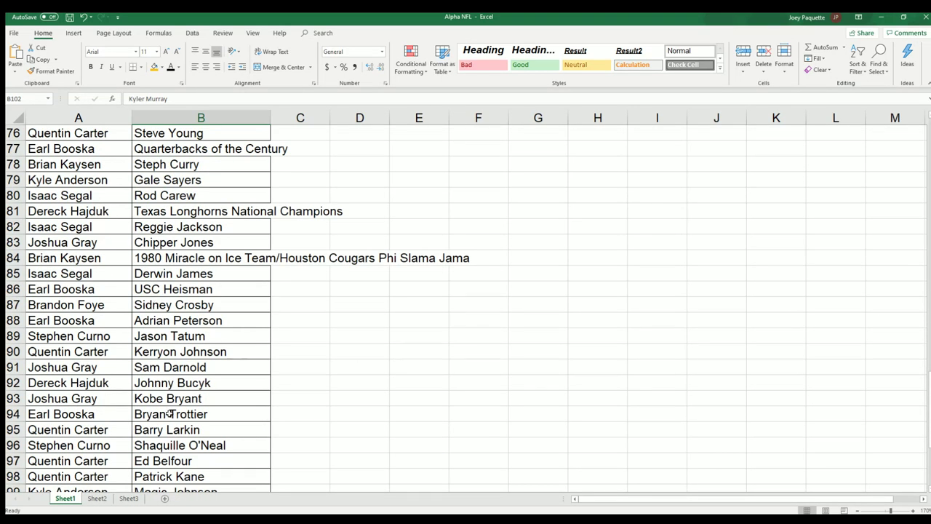
click(145, 398)
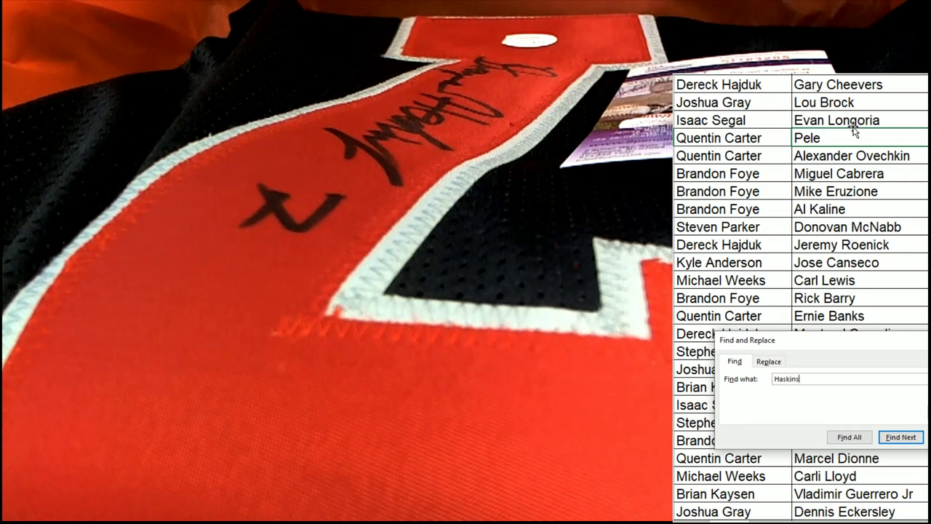
Step: Run the Haskins search to land on the Dwayne Haskins cell and return focus to the sheet there
key(Return)
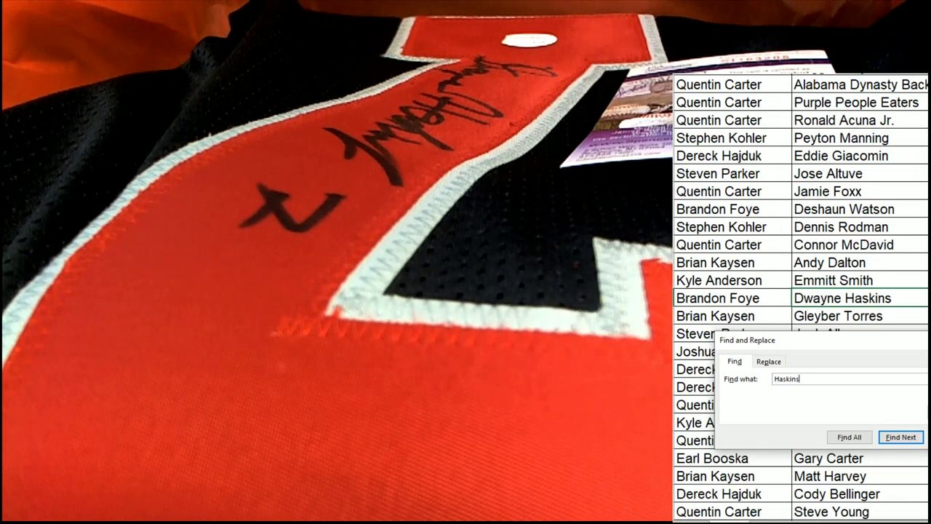
click(799, 299)
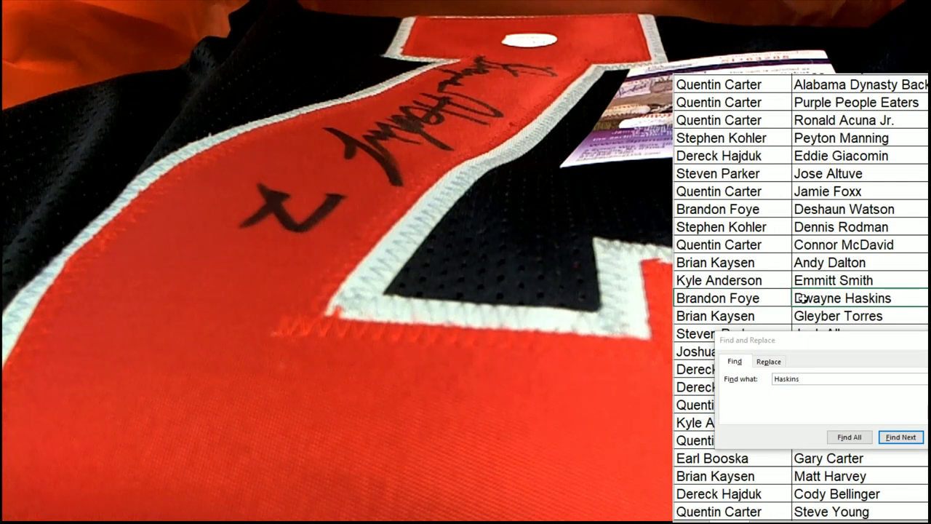